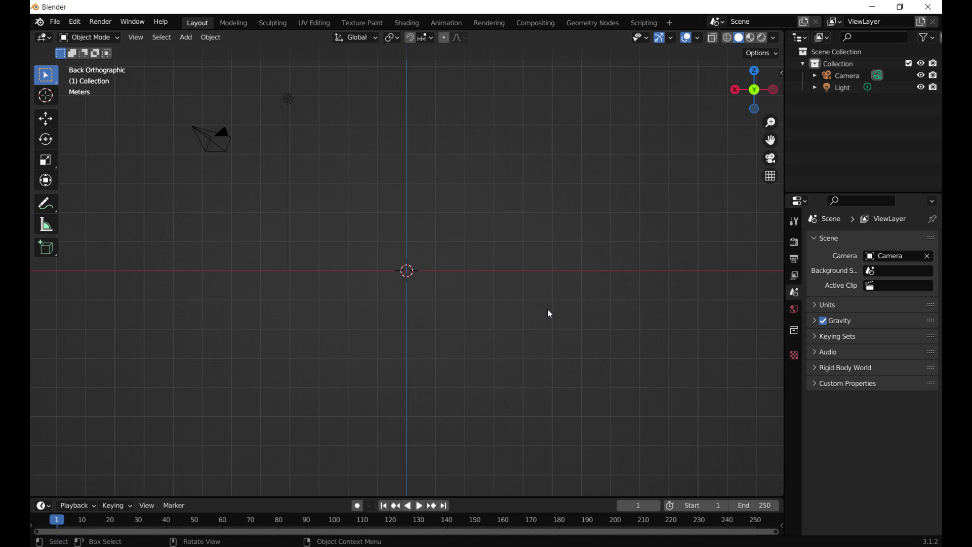
# Review the 23 exported M_*.obj parts in the rick steiner objects folder
pyautogui.hotkey('alt', 'Tab')
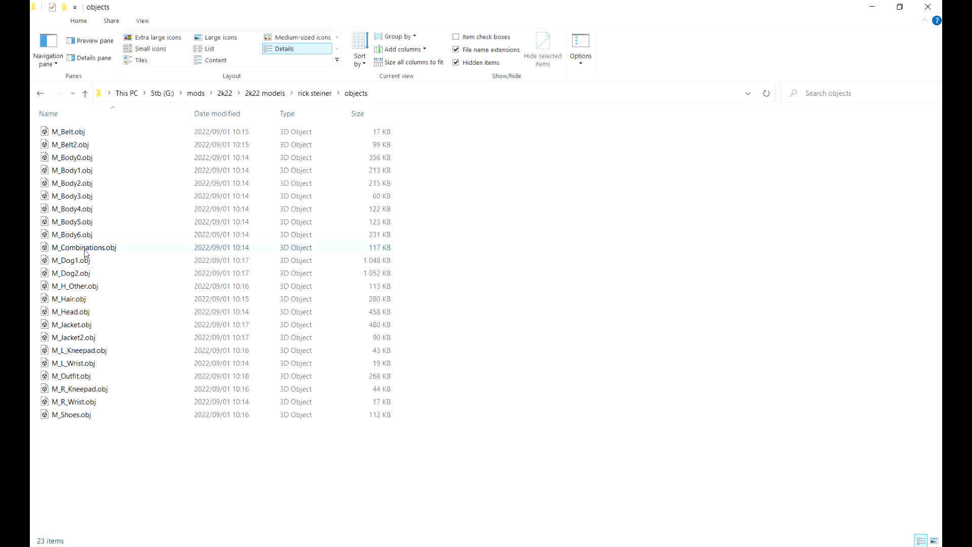
# Batch-import M_Belt.obj through M_Shoes.obj from the objects folder with Keep Vert Order enabled
pyautogui.hotkey('alt', 'Tab')
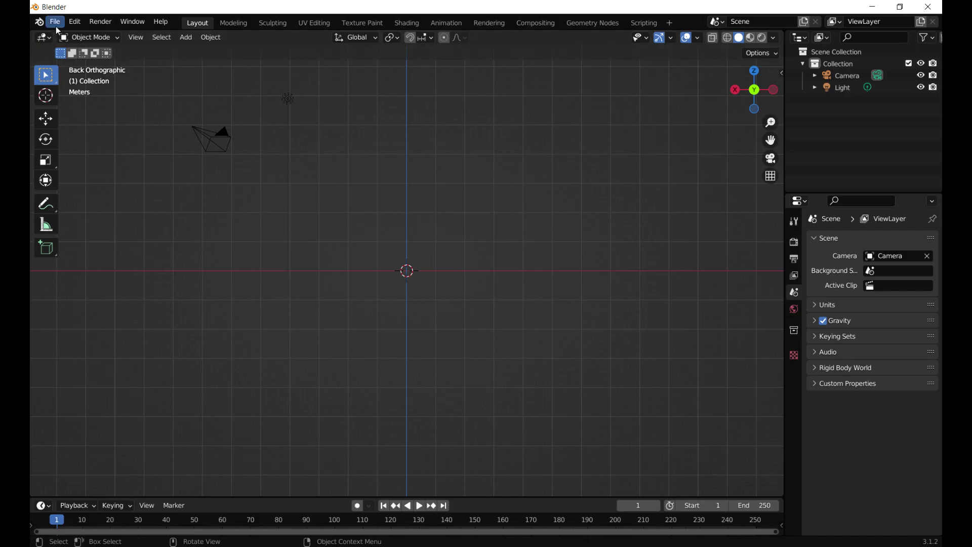
pyautogui.click(57, 28)
pyautogui.moveTo(74, 172)
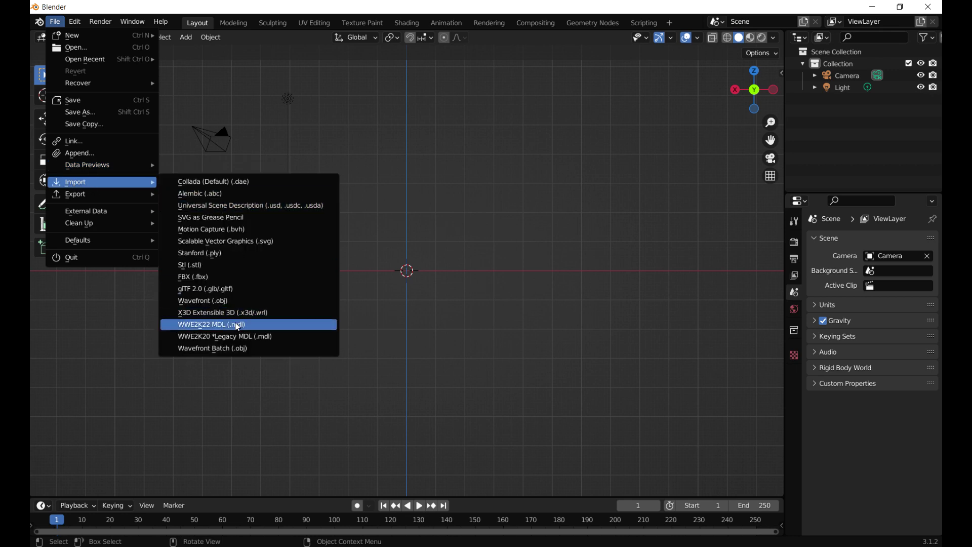
pyautogui.click(215, 349)
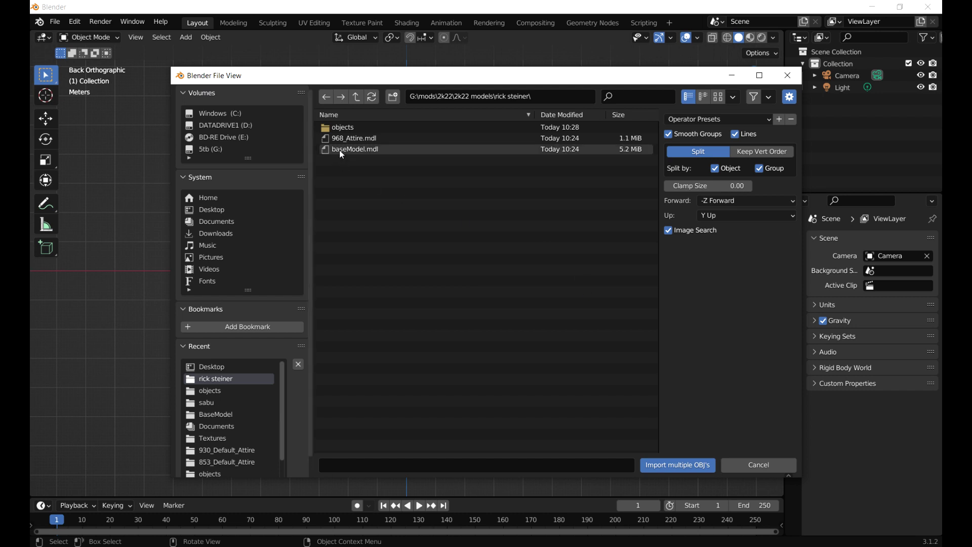
pyautogui.click(748, 150)
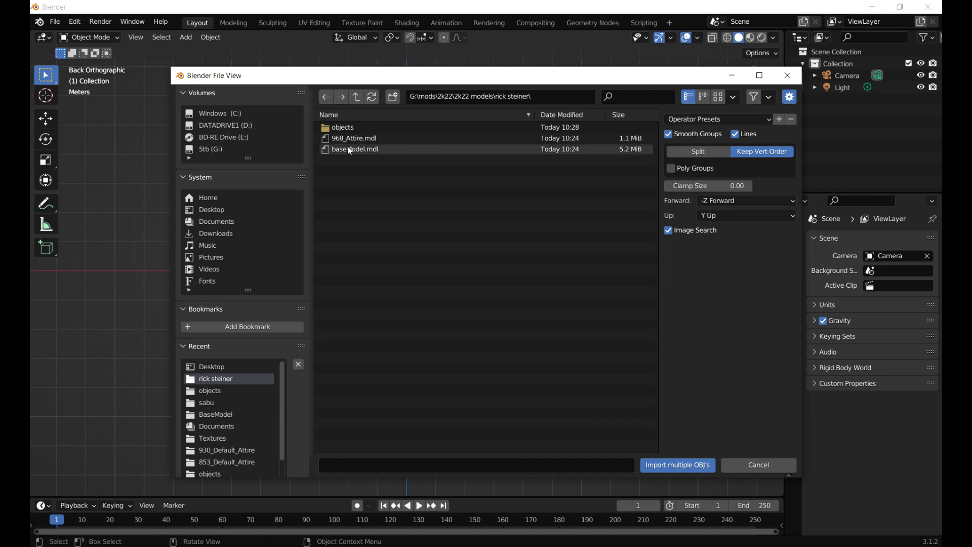
pyautogui.doubleClick(332, 128)
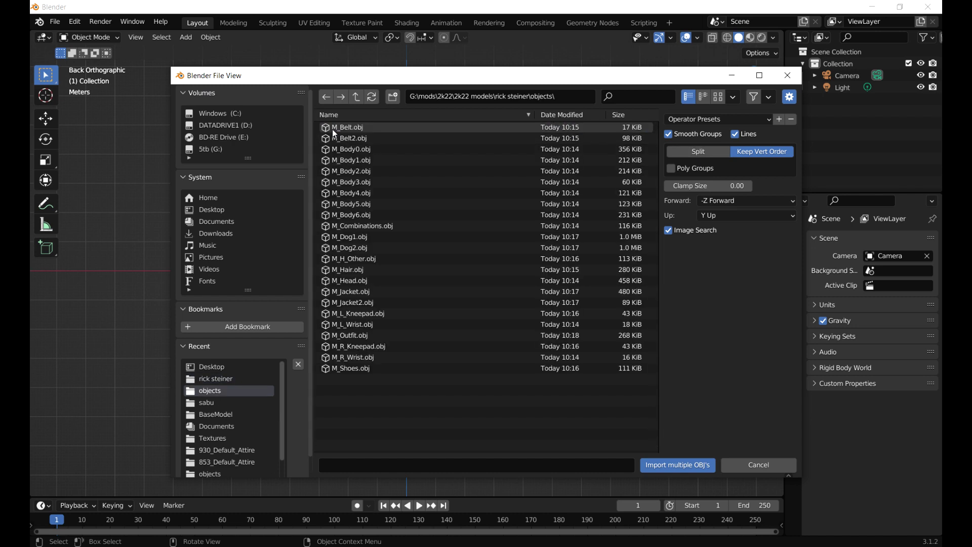
pyautogui.click(333, 131)
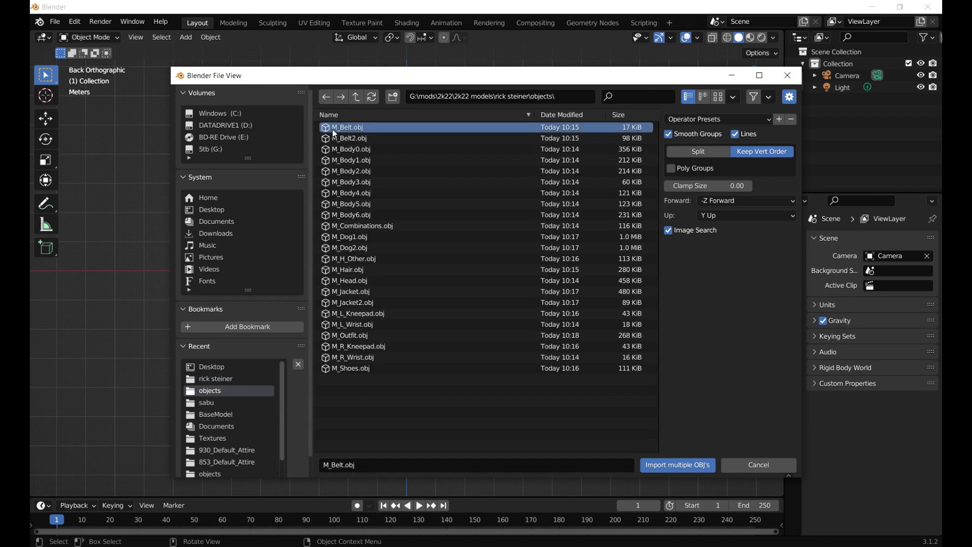
pyautogui.keyDown('shift'); pyautogui.click(359, 370); pyautogui.keyUp('shift')
# Finish importing the OBJ parts and select M_Body0 as the first body piece
pyautogui.press('Return')
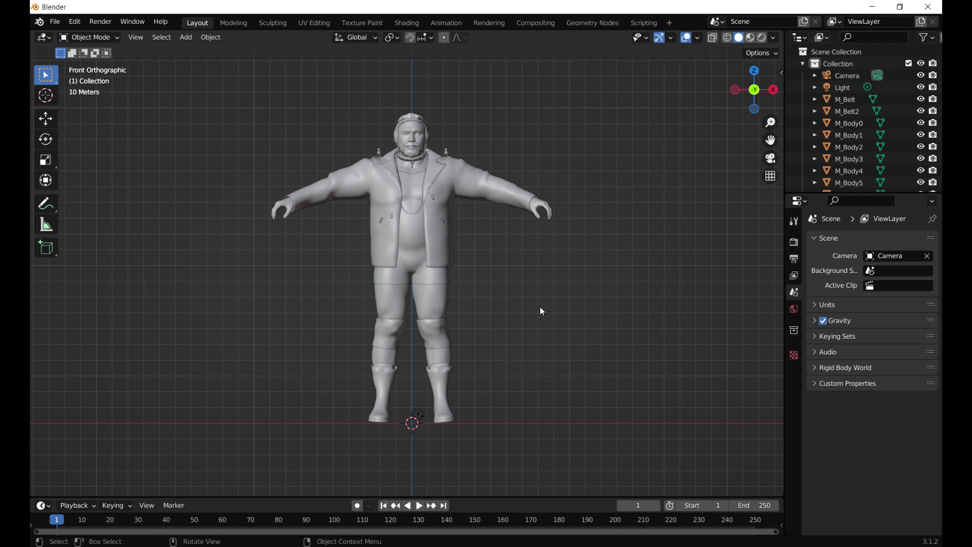
pyautogui.click(413, 181)
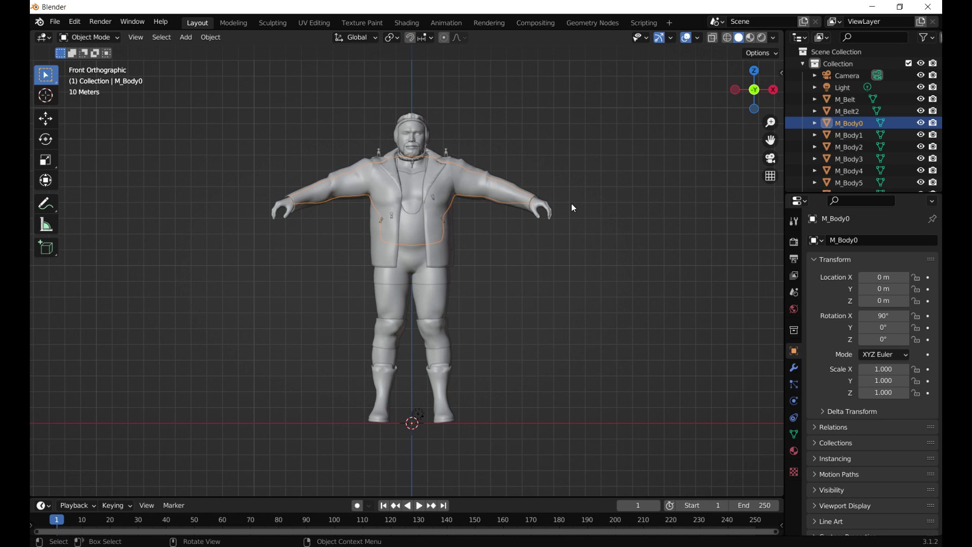
pyautogui.scroll(-1, 573, 198)
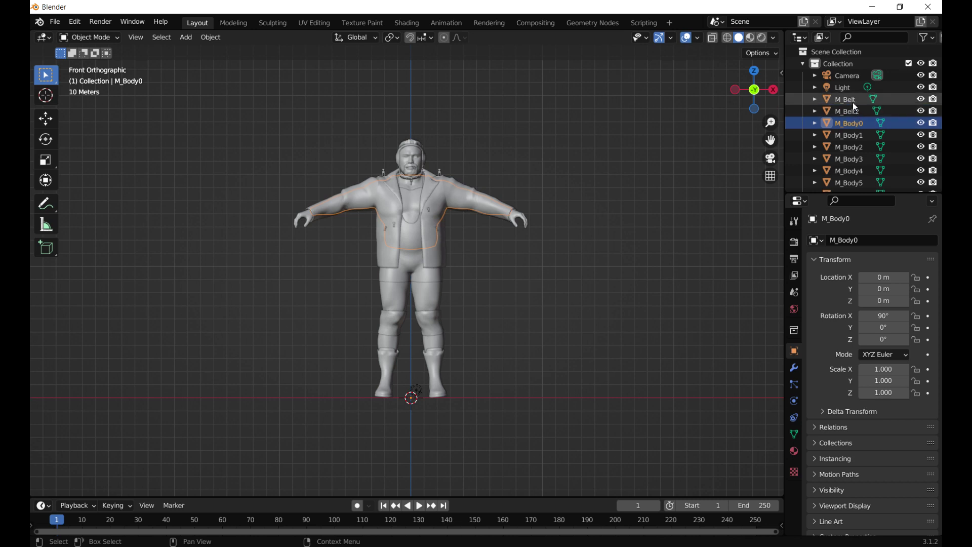
pyautogui.scroll(-1, 852, 102)
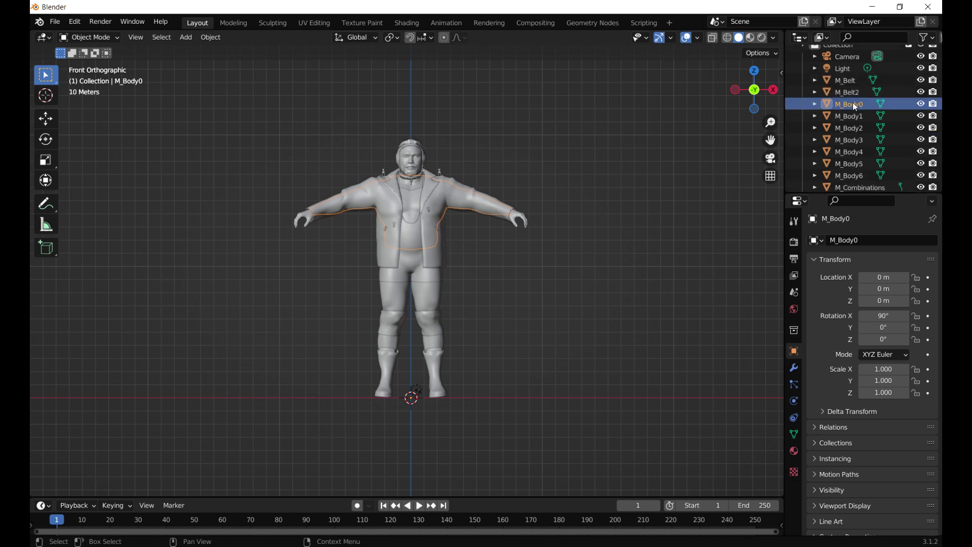
# Select M_Body0 through M_Body6 and join them into M_Body0
pyautogui.keyDown('shift'); pyautogui.click(848, 174); pyautogui.keyUp('shift')
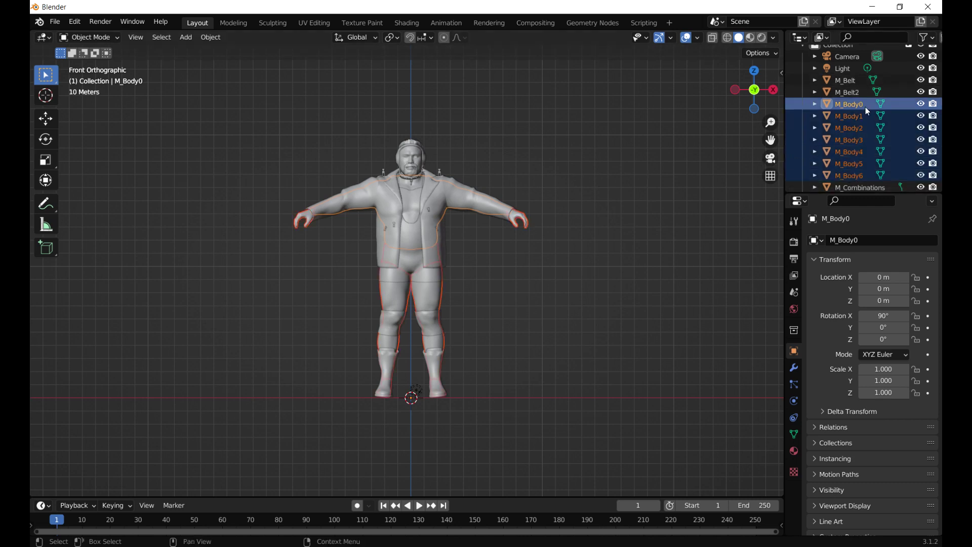
pyautogui.scroll(-5, 865, 109)
pyautogui.scroll(-5, 869, 117)
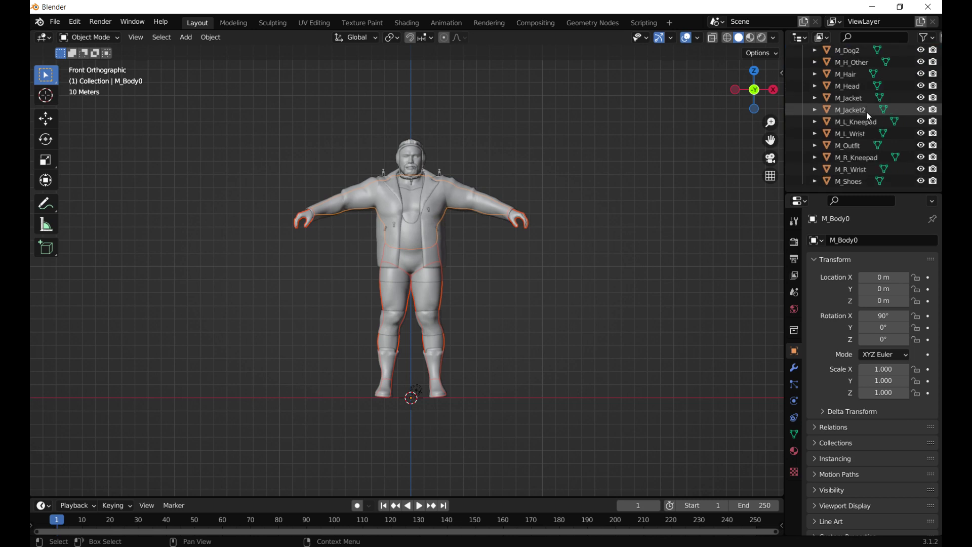
pyautogui.scroll(6, 869, 117)
pyautogui.scroll(4, 626, 213)
pyautogui.scroll(-4, 637, 191)
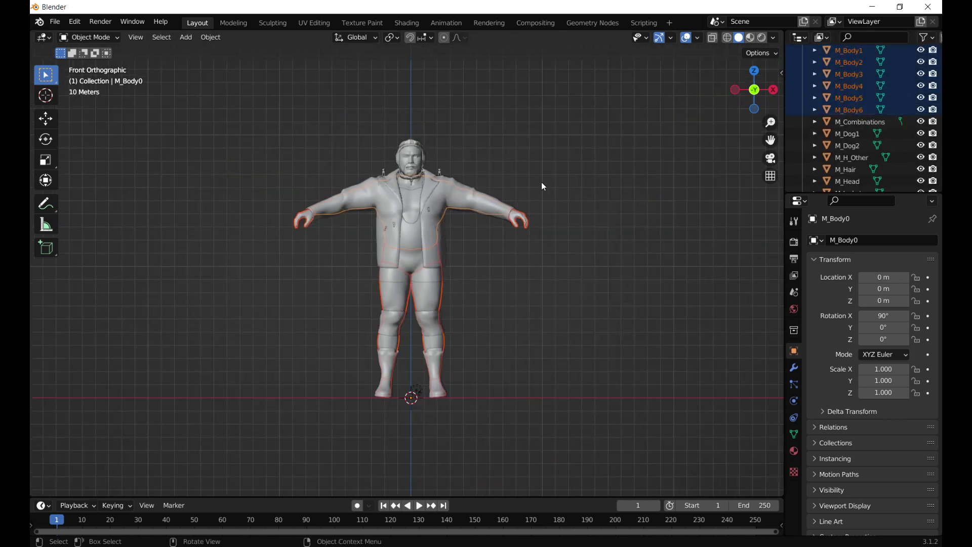
pyautogui.hotkey('ctrl', 'j')
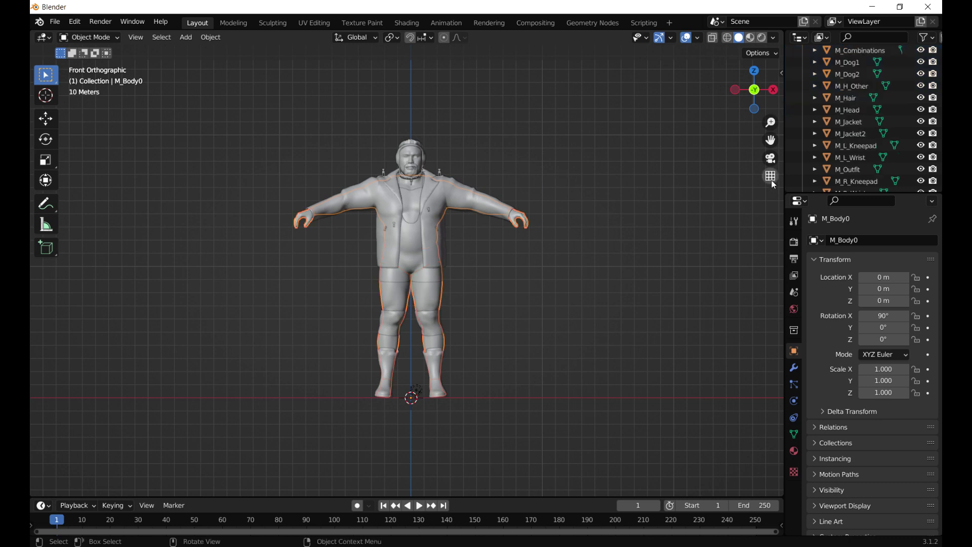
# Add a Weld modifier to M_Body0 (Mode All, 0.001 m merge distance)
pyautogui.click(794, 368)
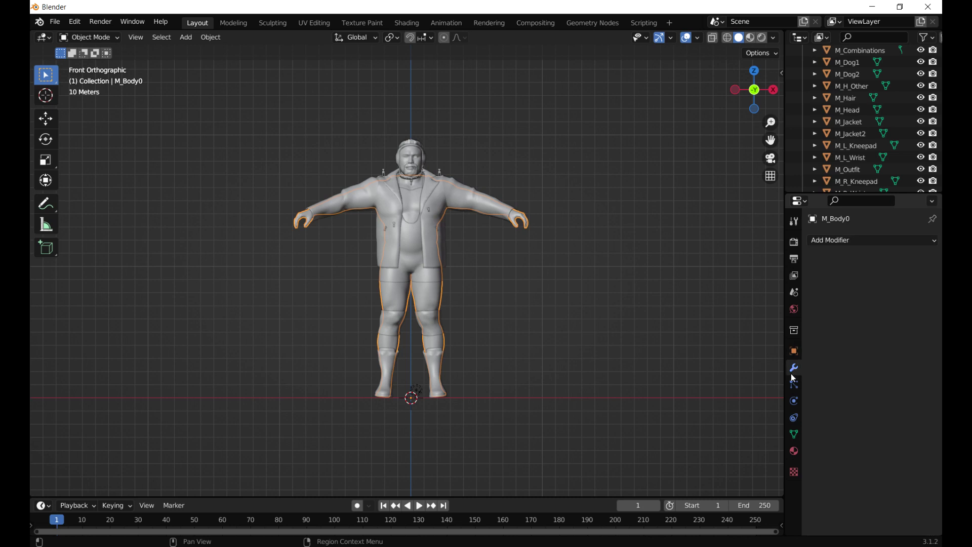
pyautogui.click(907, 237)
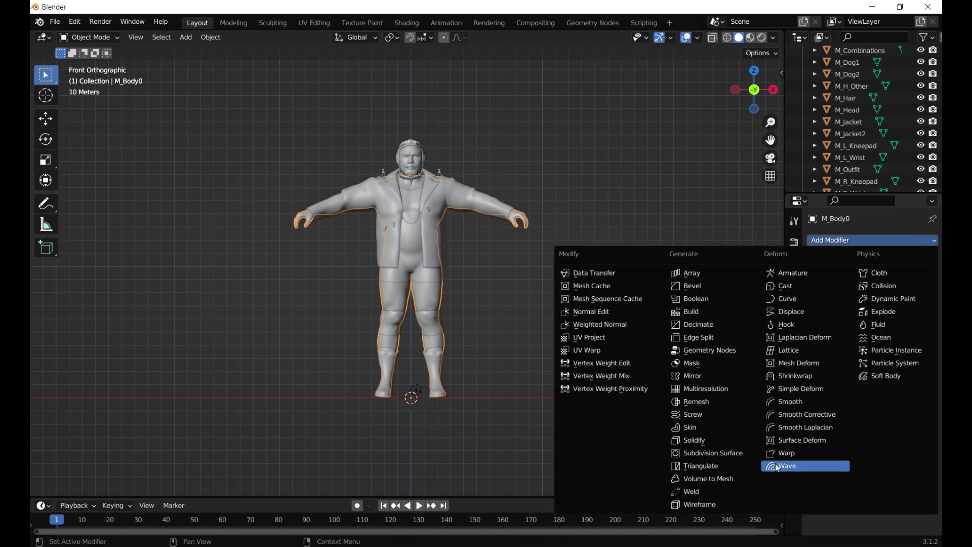
pyautogui.click(691, 492)
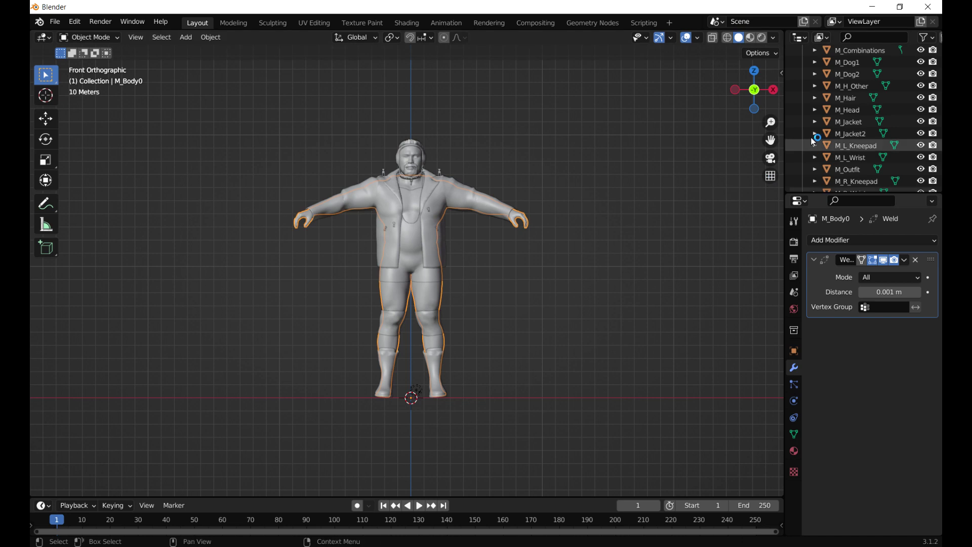
pyautogui.scroll(3, 844, 83)
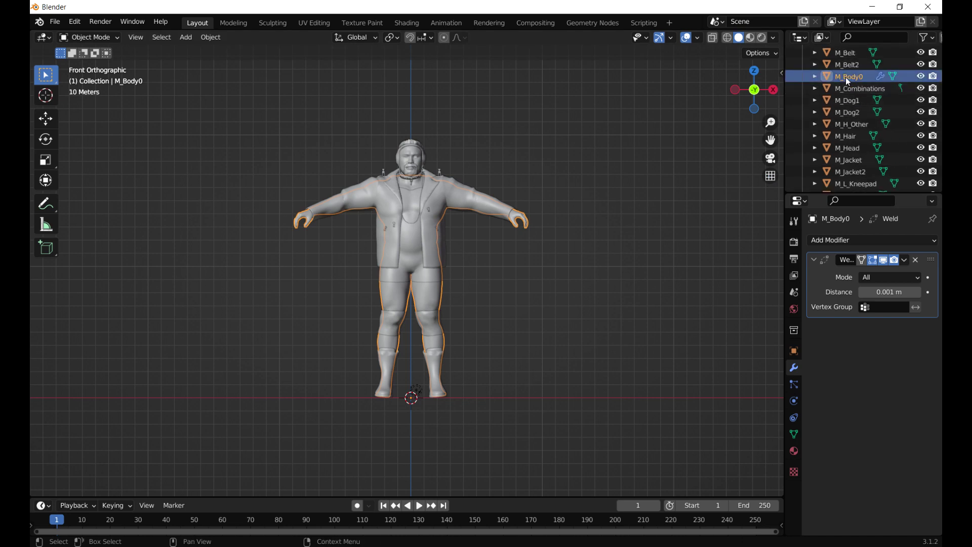
# Rename the M_Body0 object and its mesh data to M_Body
pyautogui.click(814, 76)
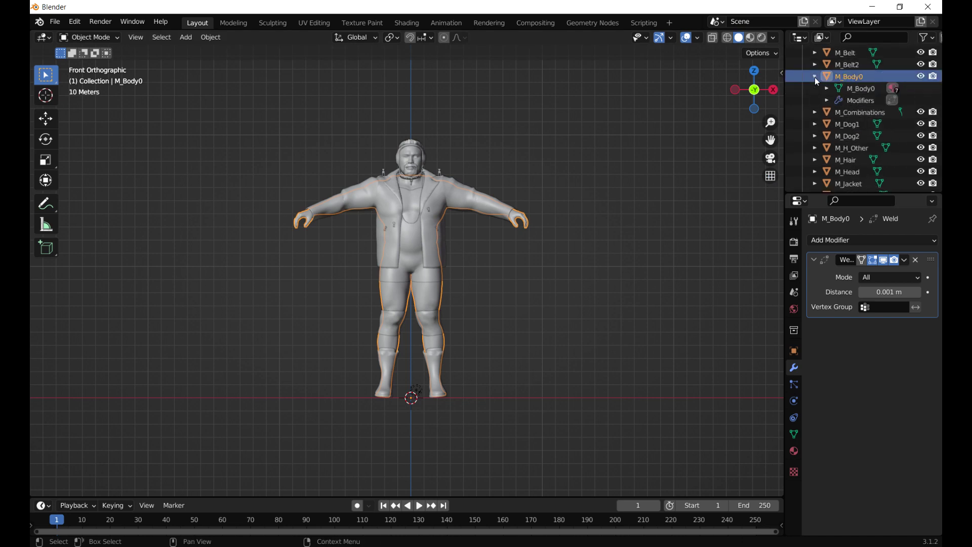
pyautogui.doubleClick(855, 76)
pyautogui.scroll(4, 856, 76)
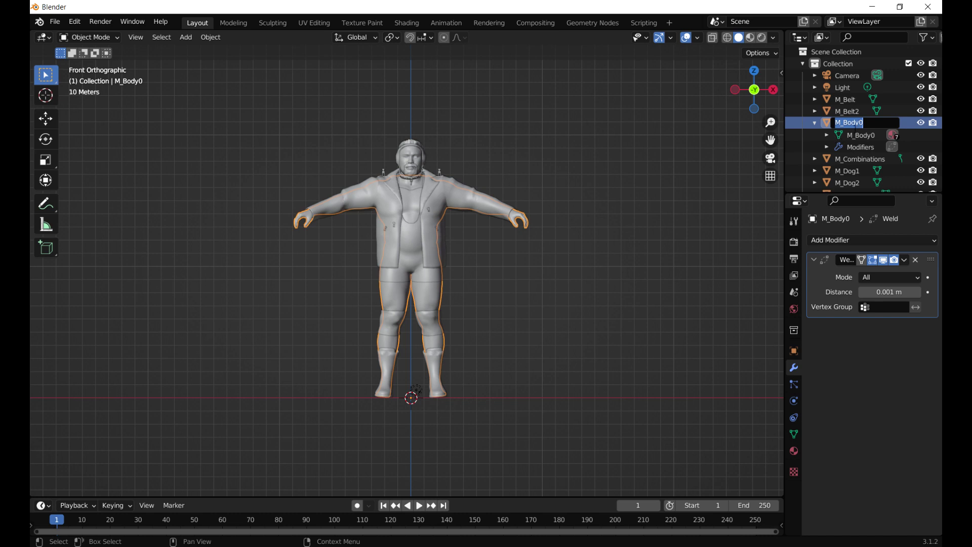
pyautogui.click(858, 122)
pyautogui.press('Return')
pyautogui.scroll(-2, 865, 134)
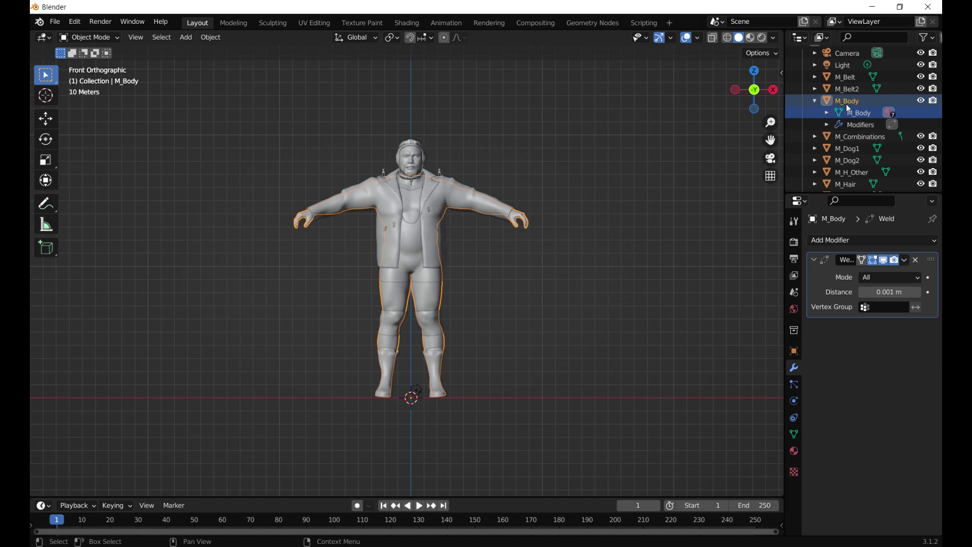
pyautogui.click(846, 104)
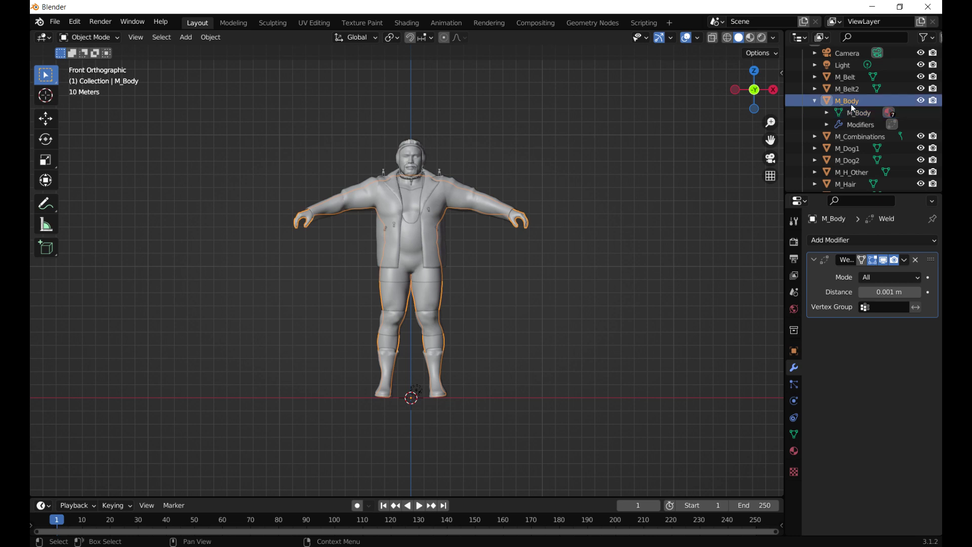
# Join M_Belt and M_Belt2 into one object named M_Belt
pyautogui.click(816, 102)
pyautogui.click(848, 77)
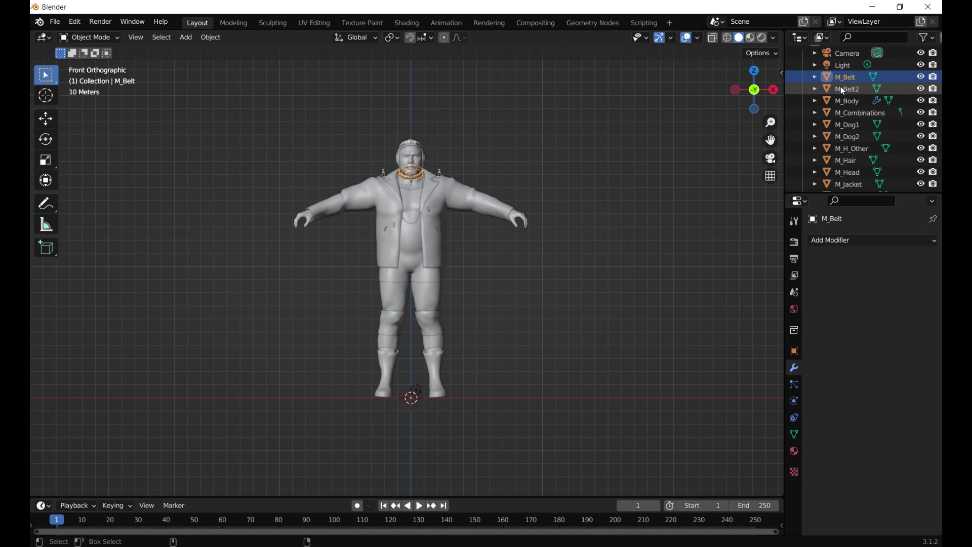
pyautogui.keyDown('ctrl'); pyautogui.click(841, 89); pyautogui.keyUp('ctrl')
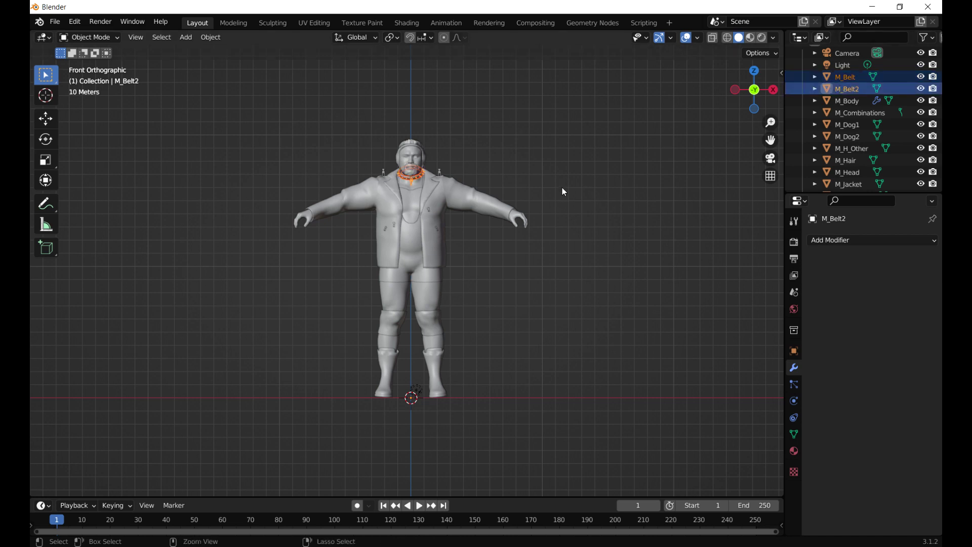
pyautogui.hotkey('ctrl', 'j')
pyautogui.doubleClick(860, 76)
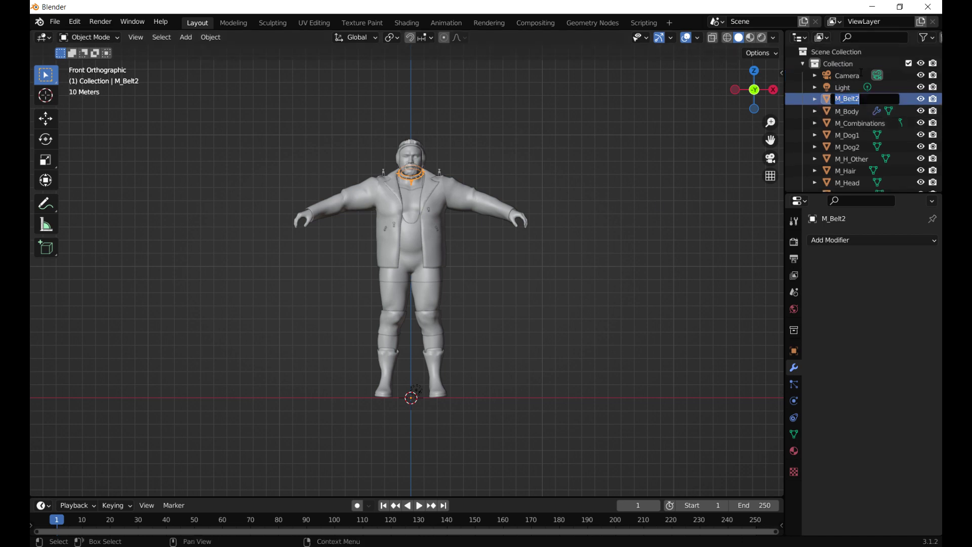
pyautogui.press('End')
pyautogui.press('BackSpace')
pyautogui.press('Return')
pyautogui.scroll(-3, 858, 113)
# Join M_Jacket, M_Jacket2, M_Dog1 and M_Dog2 into one mesh and add a 0.001 m Weld modifier
pyautogui.click(850, 97)
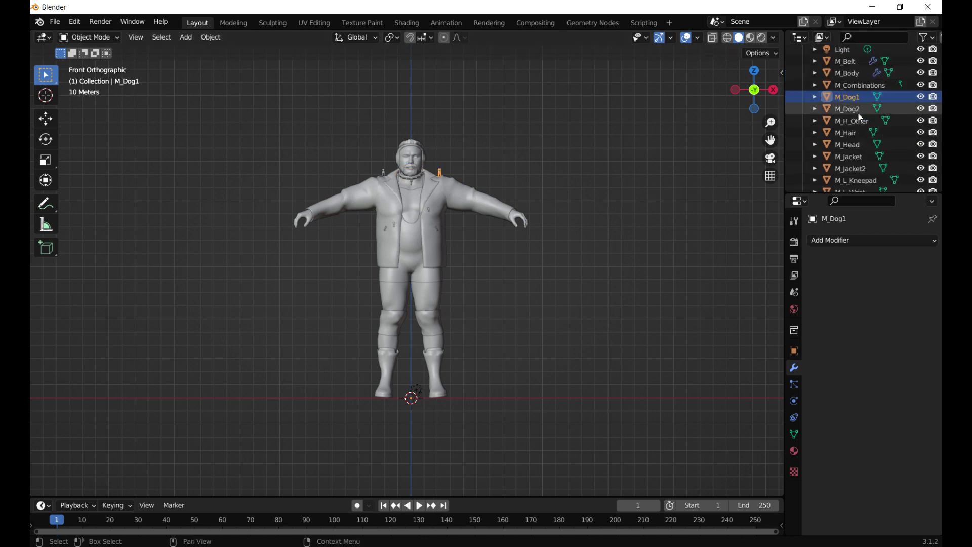
pyautogui.click(852, 156)
pyautogui.keyDown('ctrl'); pyautogui.click(848, 167); pyautogui.keyUp('ctrl')
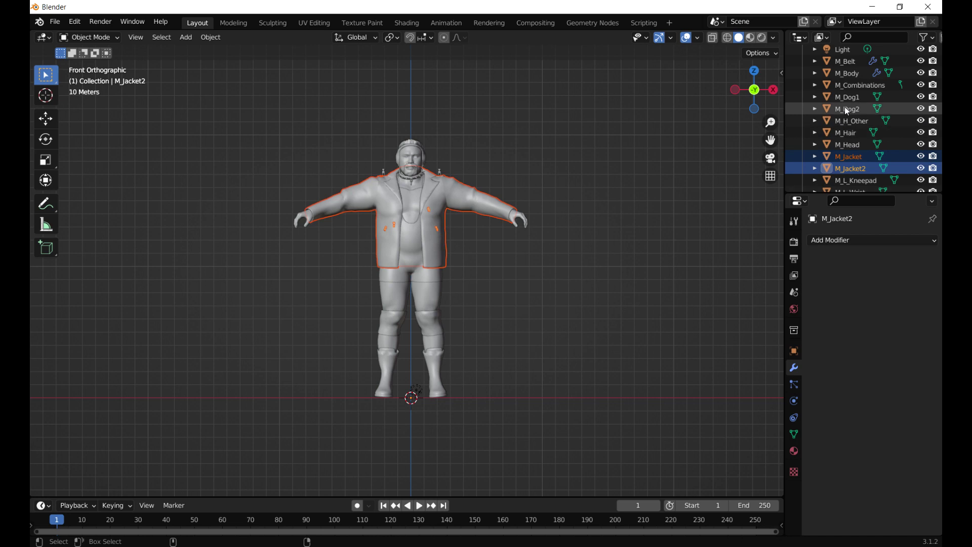
pyautogui.keyDown('ctrl'); pyautogui.click(844, 100); pyautogui.keyUp('ctrl')
pyautogui.keyDown('ctrl'); pyautogui.click(840, 111); pyautogui.keyUp('ctrl')
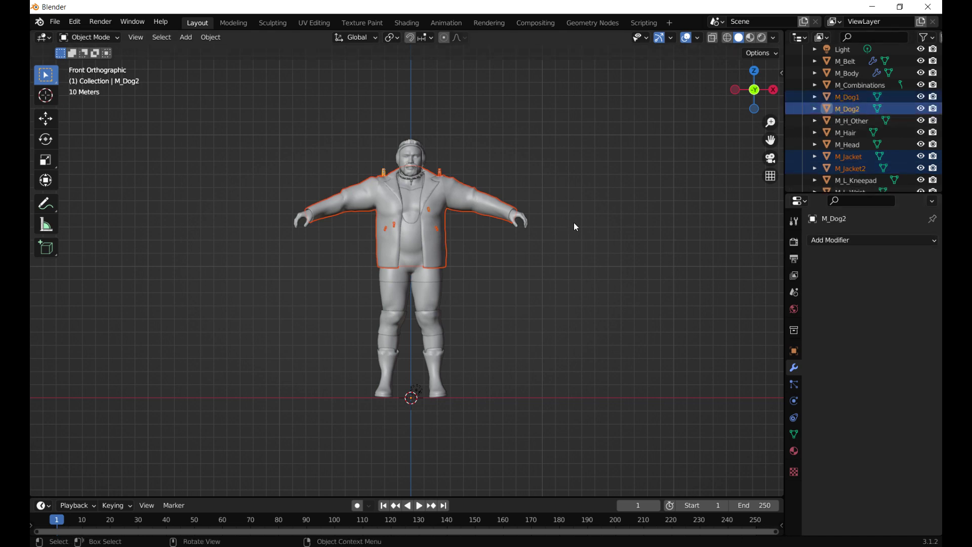
pyautogui.hotkey('ctrl', 'j')
pyautogui.click(835, 240)
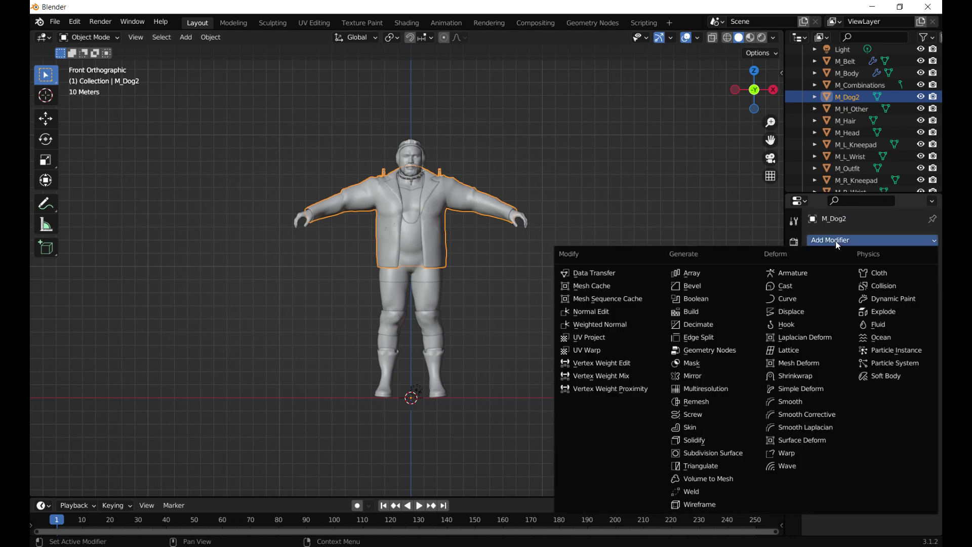
pyautogui.click(691, 492)
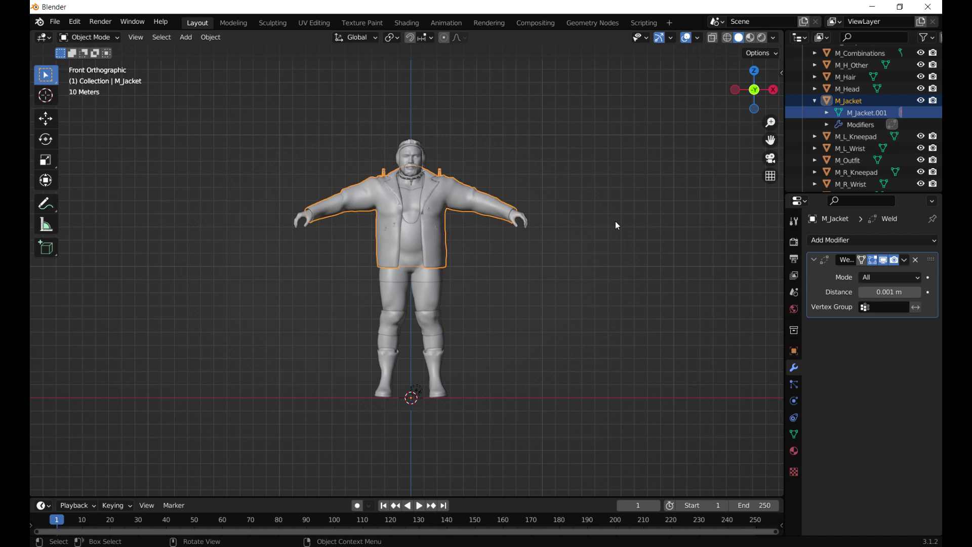
pyautogui.click(814, 100)
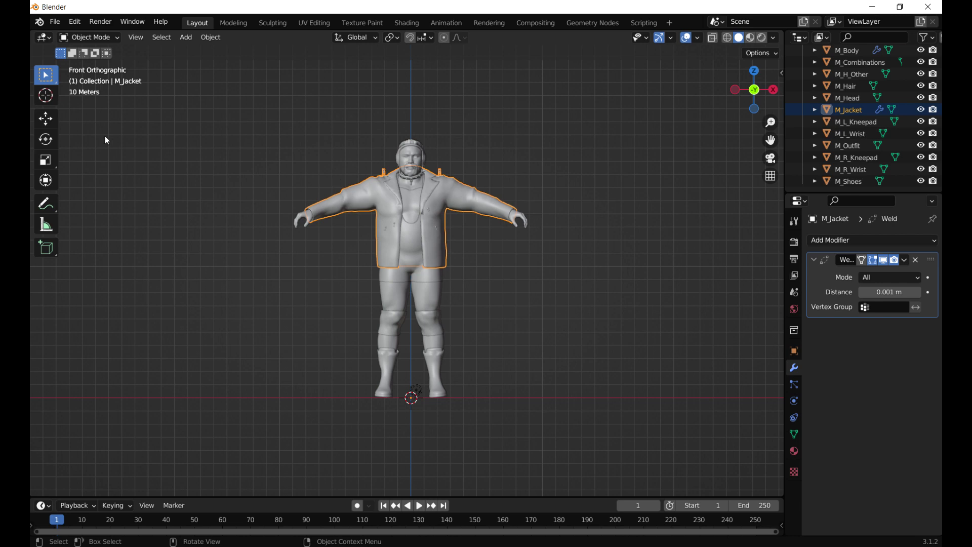
# Import baseModel.mdl as a WWE2K22 MDL with Import Shape Keys enabled
pyautogui.click(61, 26)
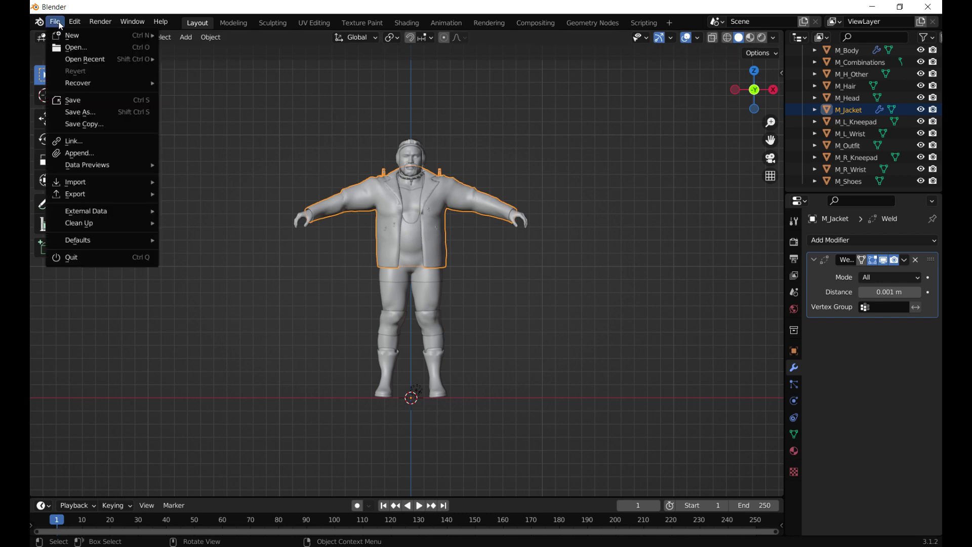
pyautogui.moveTo(102, 180)
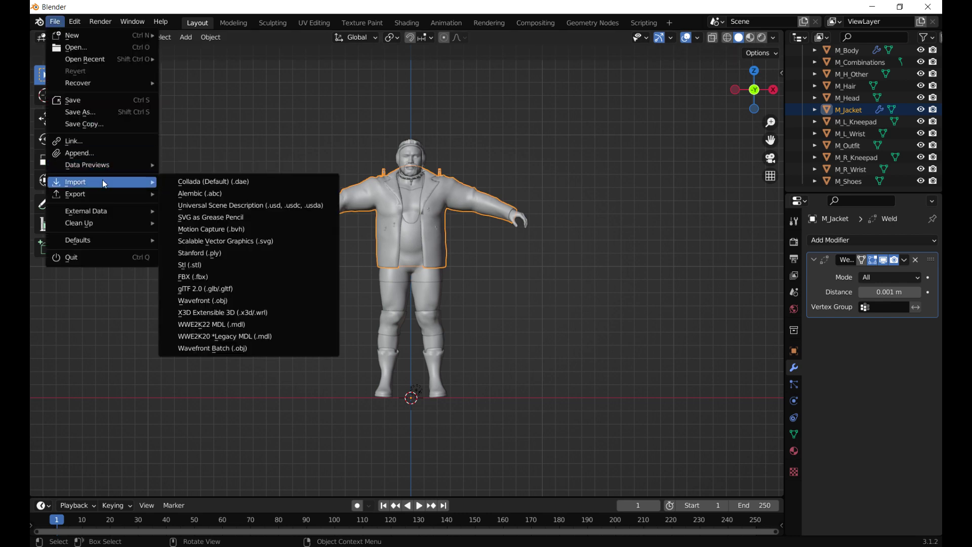
pyautogui.click(213, 325)
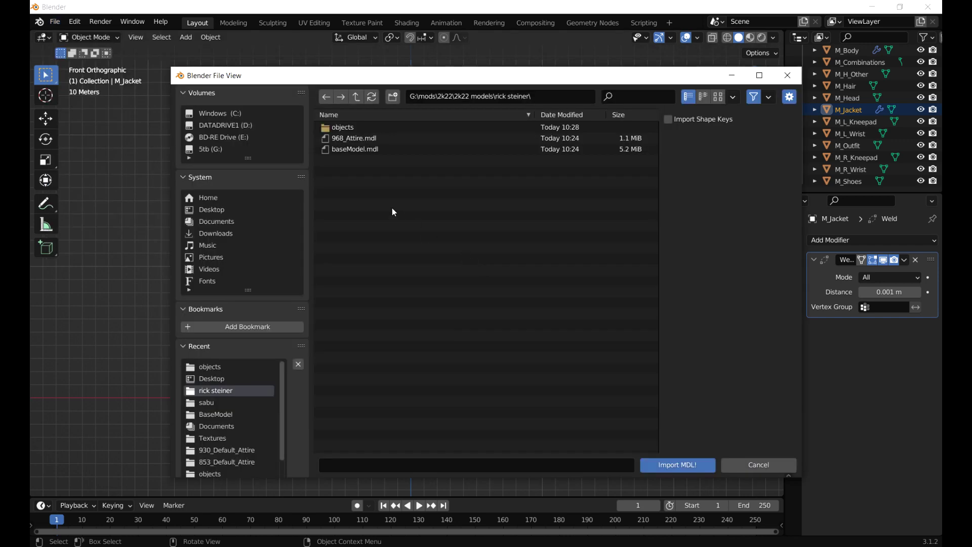
pyautogui.click(364, 151)
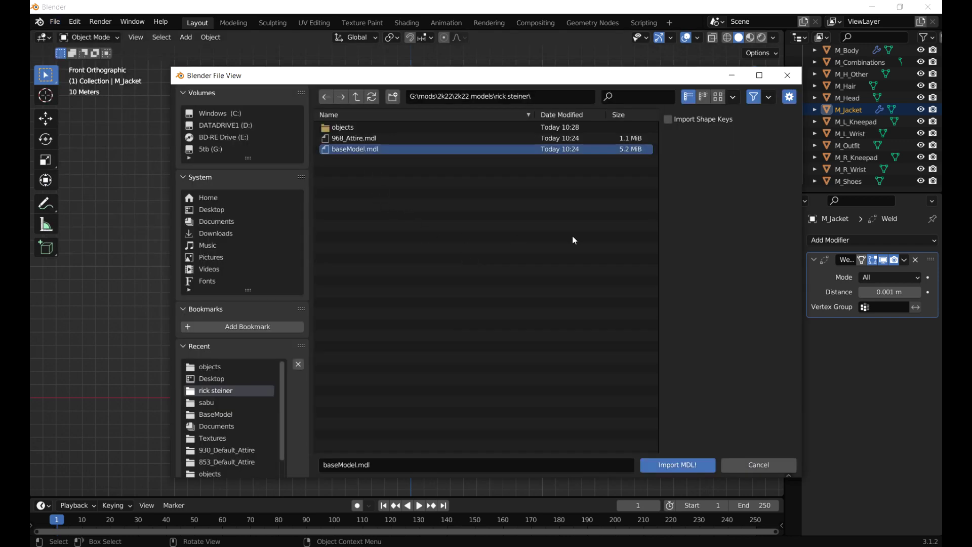
pyautogui.click(669, 121)
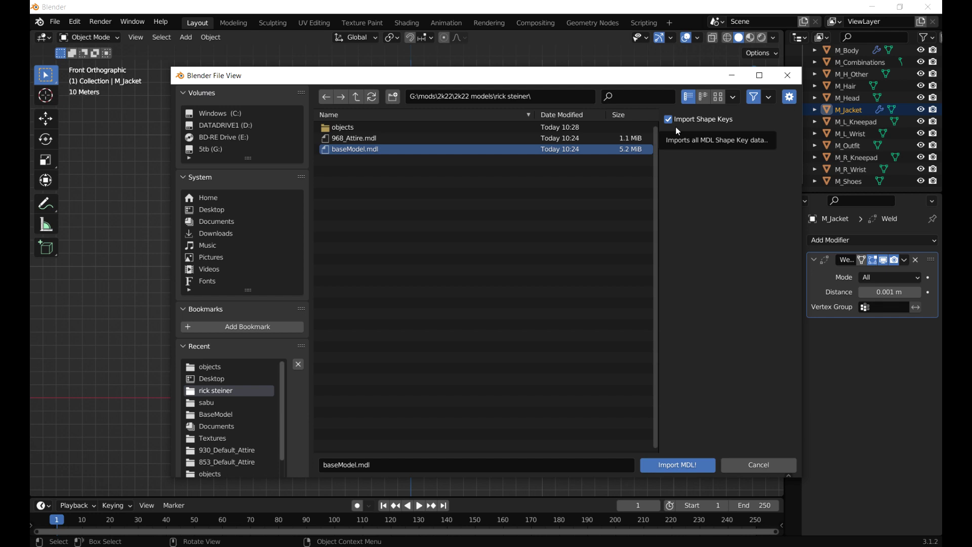
pyautogui.press('Return')
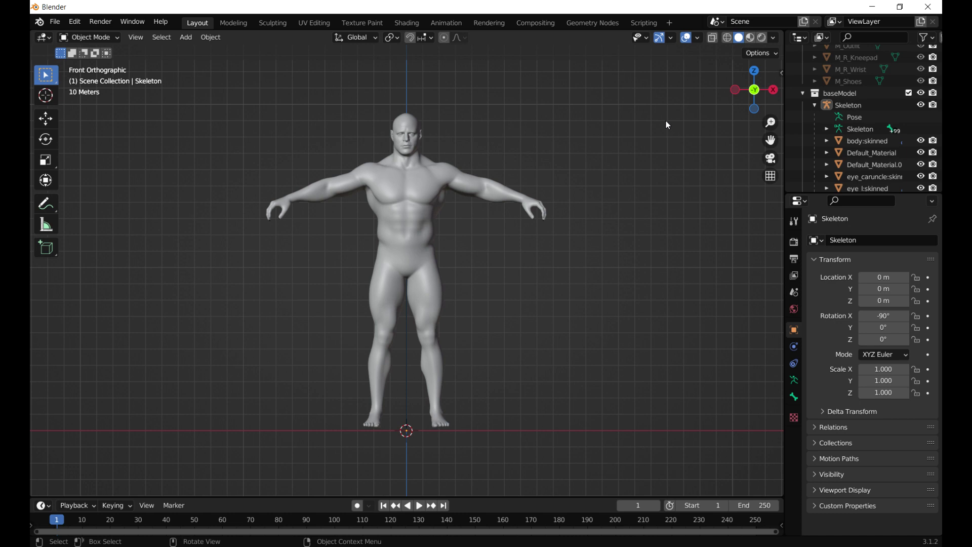
# Clear the selection, then select Default_Material and Default_Material.001
pyautogui.scroll(-1, 648, 125)
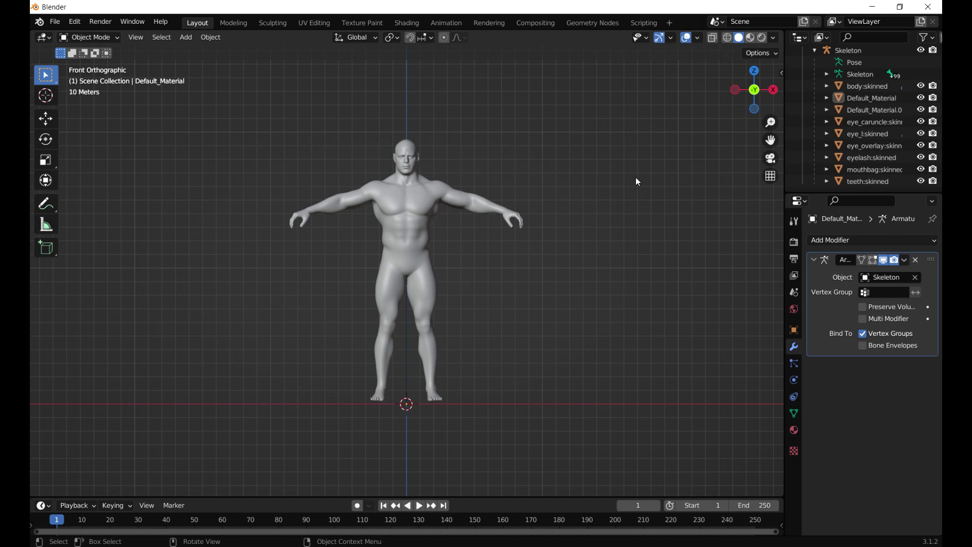
pyautogui.press('a')
pyautogui.hotkey('alt', 'a')
pyautogui.click(856, 101)
pyautogui.keyDown('ctrl'); pyautogui.click(855, 110); pyautogui.keyUp('ctrl')
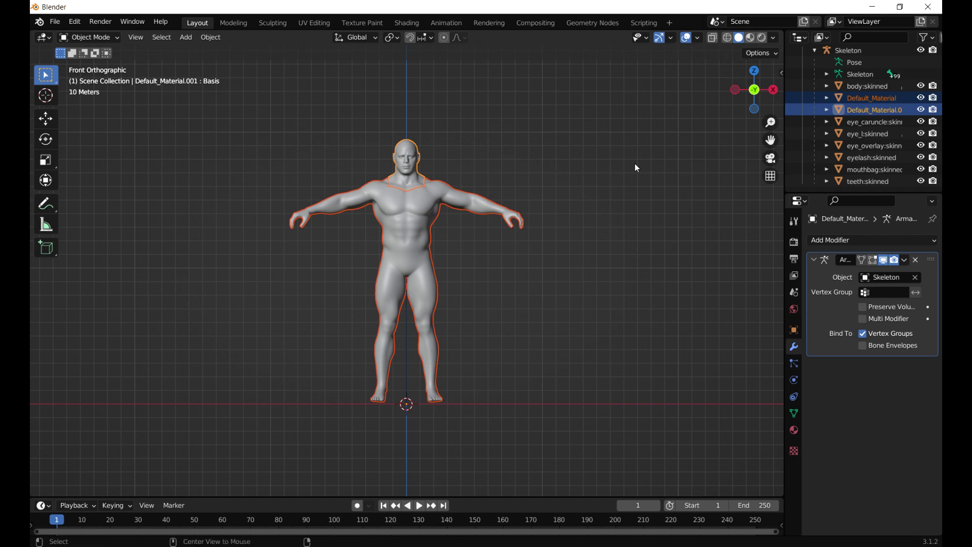
# Duplicate the two body meshes as unlinked copies and join them into Default_Material.003
pyautogui.hotkey('shift', 'd')
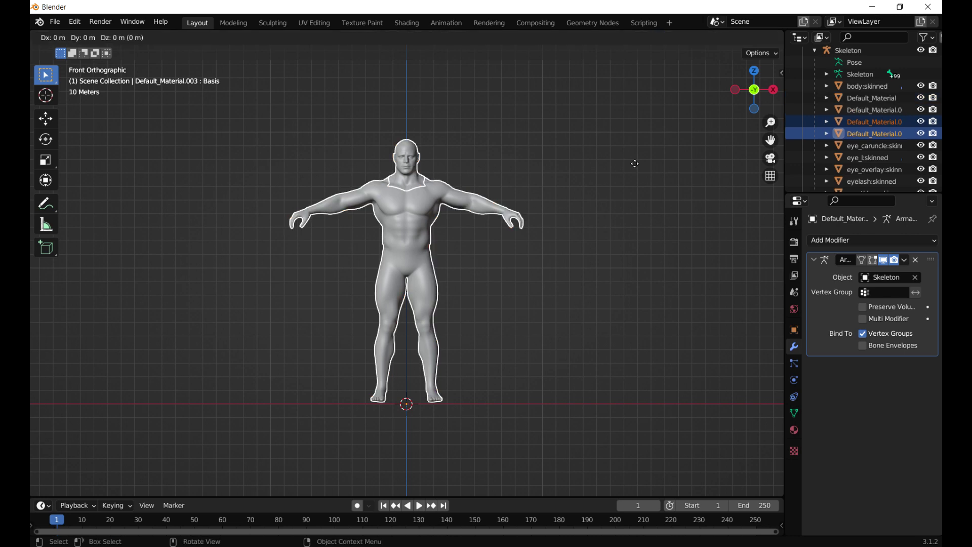
pyautogui.press('Escape')
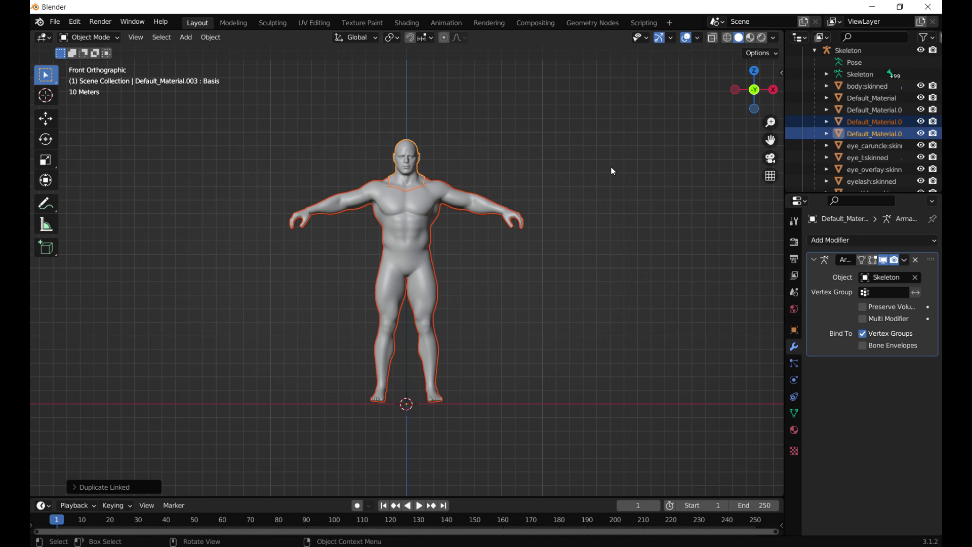
pyautogui.click(75, 487)
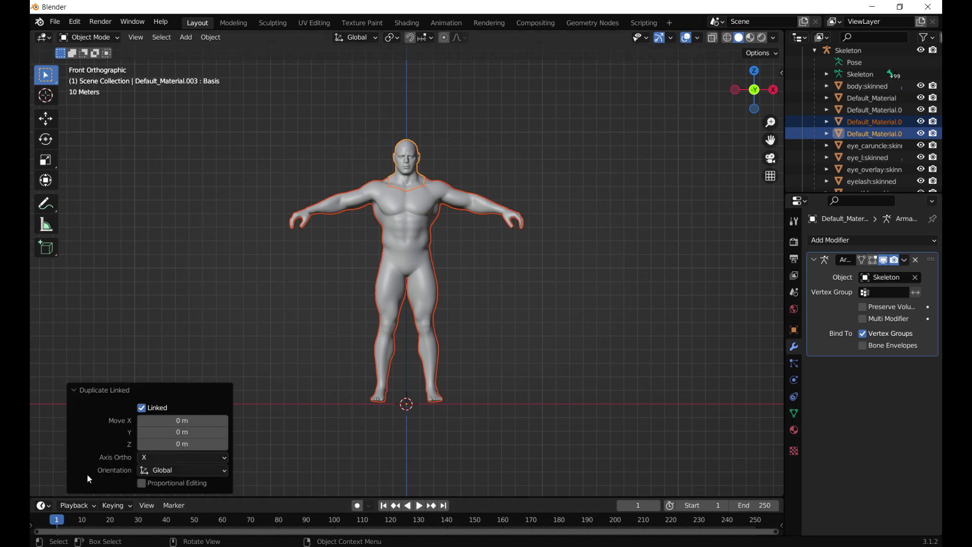
pyautogui.click(142, 408)
pyautogui.click(855, 110)
pyautogui.click(855, 121)
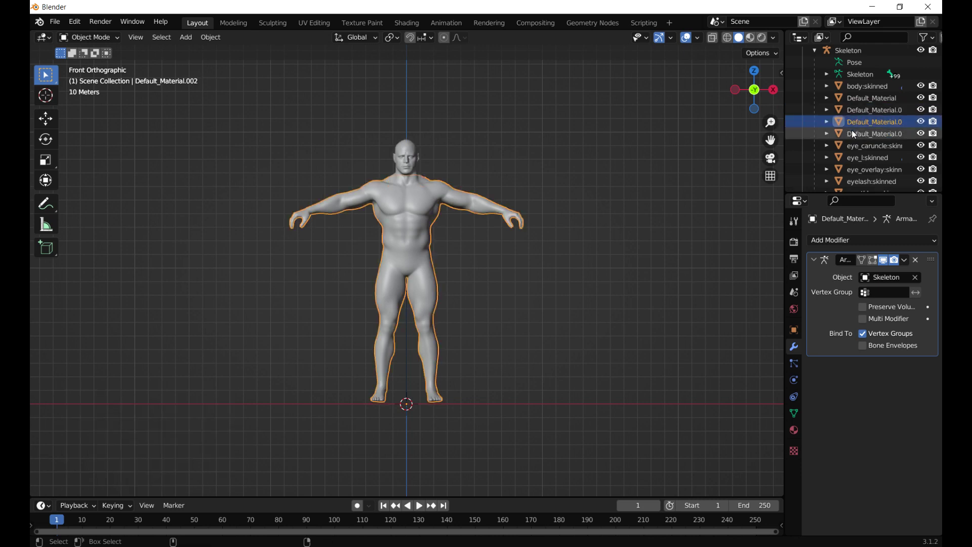
pyautogui.keyDown('ctrl'); pyautogui.click(852, 129); pyautogui.keyUp('ctrl')
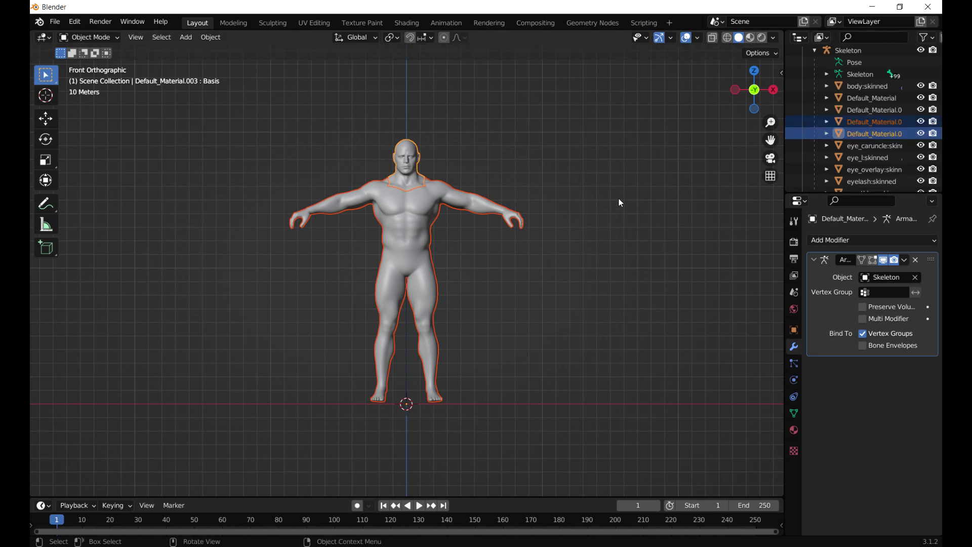
pyautogui.press('ctrl')
pyautogui.hotkey('ctrl', 'j')
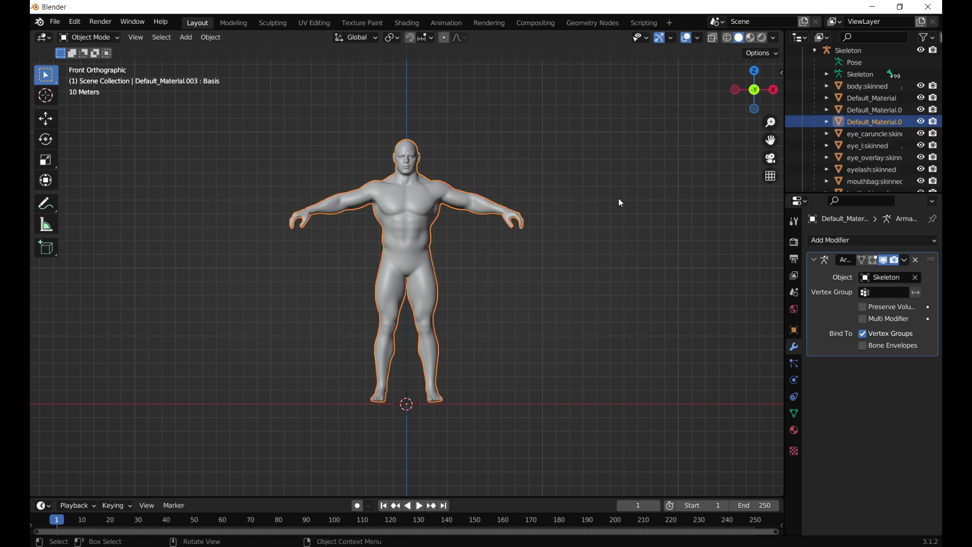
# Hide the original Default_Material and Default_Material.001 meshes
pyautogui.click(920, 110)
pyautogui.click(920, 97)
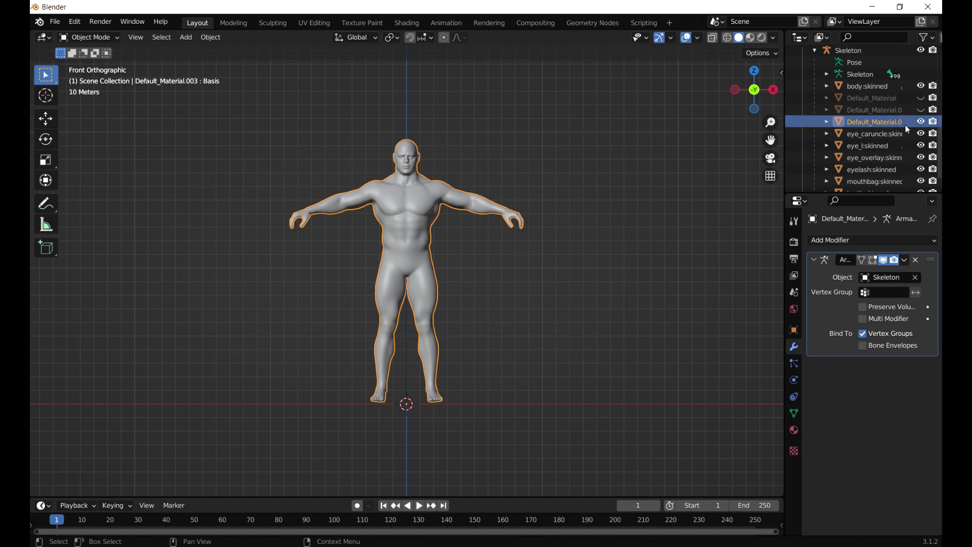
pyautogui.click(920, 121)
pyautogui.click(920, 122)
# Select M_Belt through M_Shoes with Default_Material.003 active, then show the Scripting workspace
pyautogui.scroll(5, 872, 117)
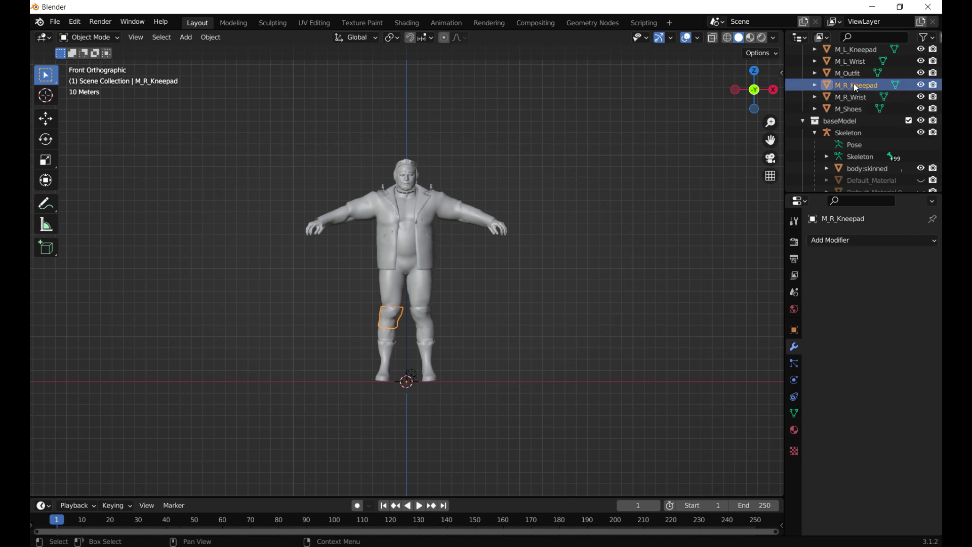
pyautogui.click(318, 23)
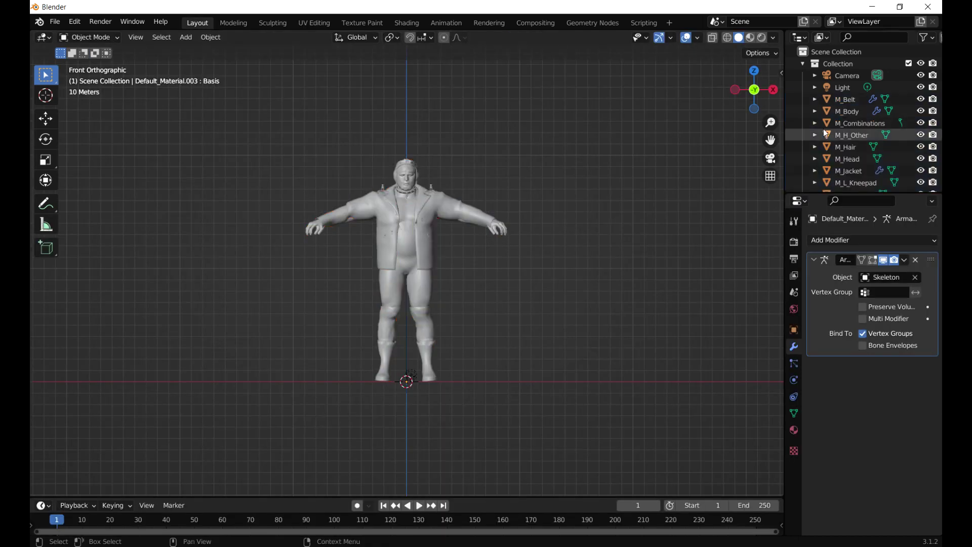
pyautogui.click(861, 98)
pyautogui.moveTo(860, 97); pyautogui.dragTo(848, 153)
pyautogui.scroll(-5, 848, 154)
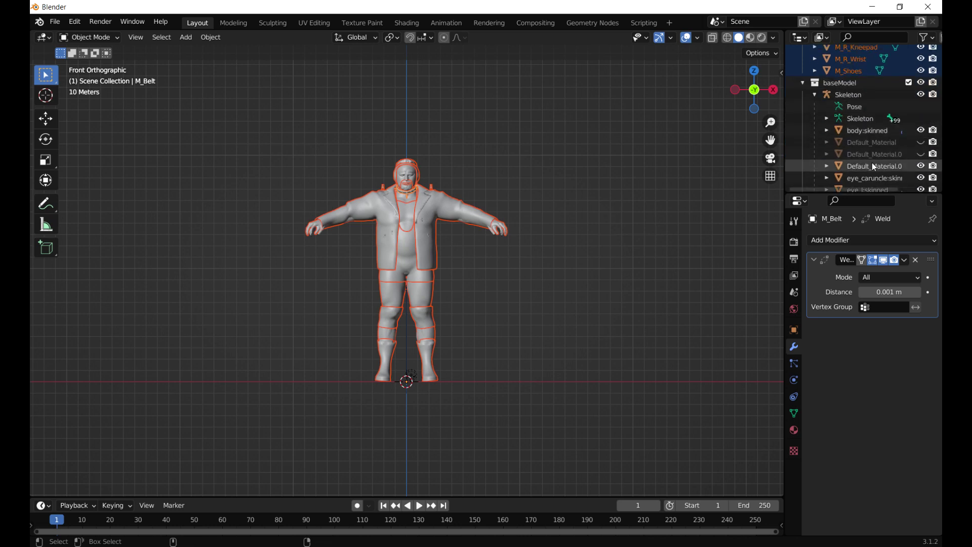
pyautogui.keyDown('ctrl'); pyautogui.click(874, 167); pyautogui.keyUp('ctrl')
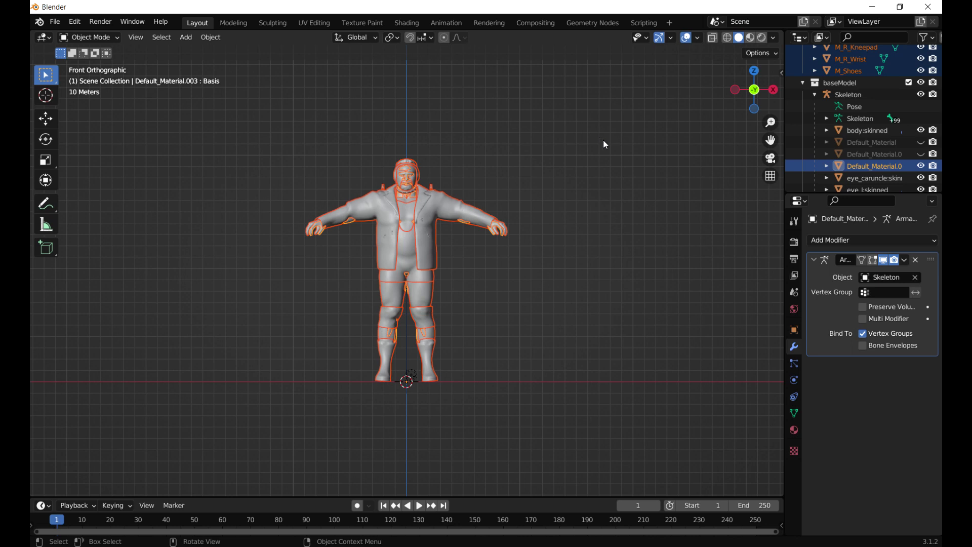
pyautogui.click(640, 24)
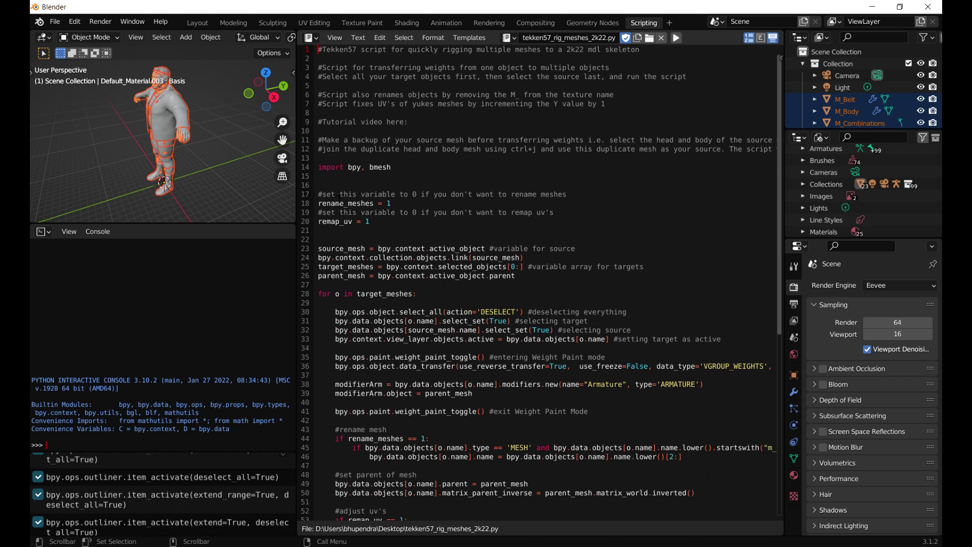
# Run the rigging script so the meshes become belt, body, jacket with Skeleton weights, then return to Layout
pyautogui.scroll(-2, 868, 74)
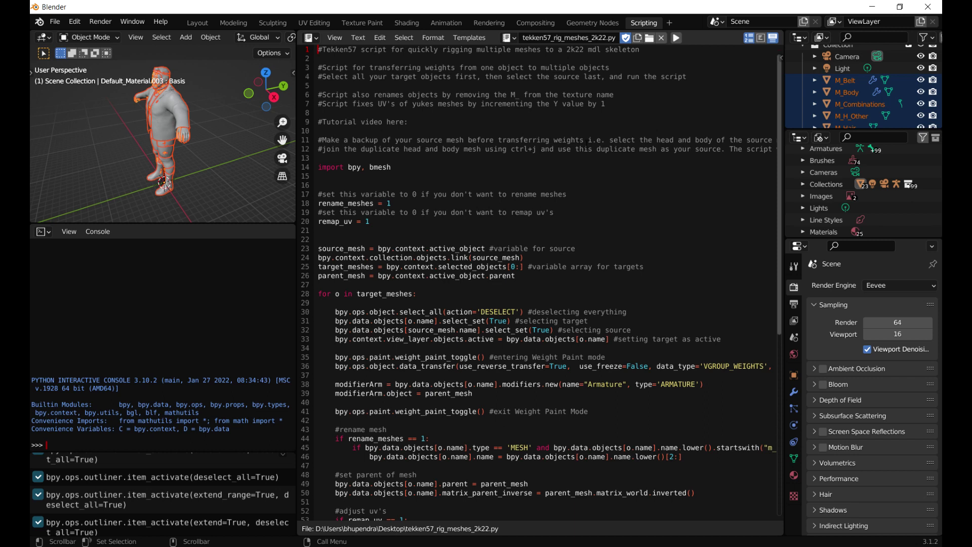
pyautogui.click(677, 39)
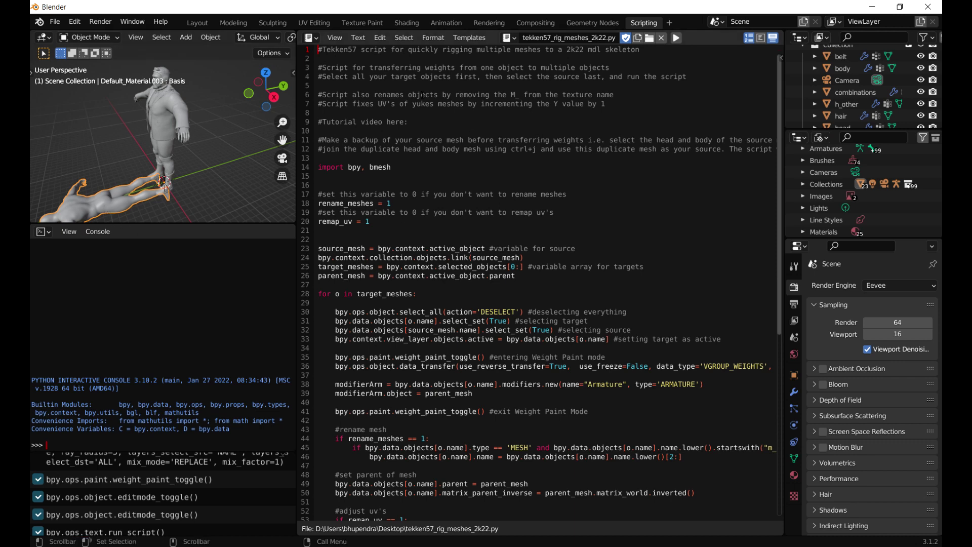
pyautogui.click(198, 23)
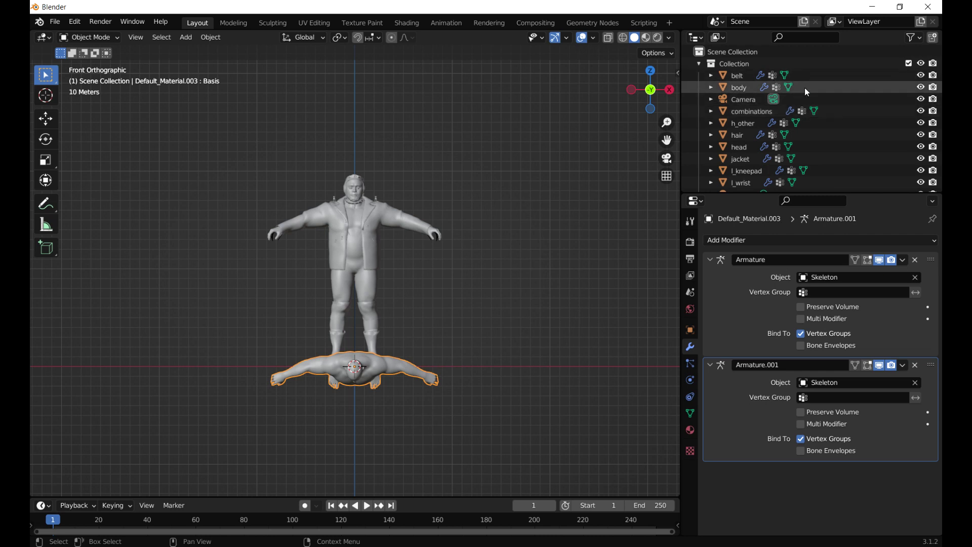
# Delete the flat Default_Material.003 body copy from the scene through the Outliner
pyautogui.press('.')
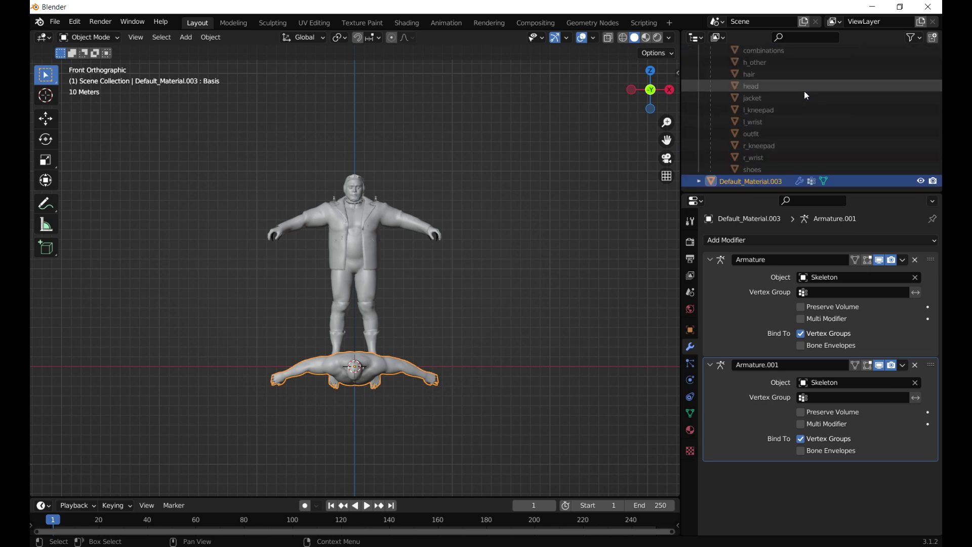
pyautogui.scroll(3, 744, 121)
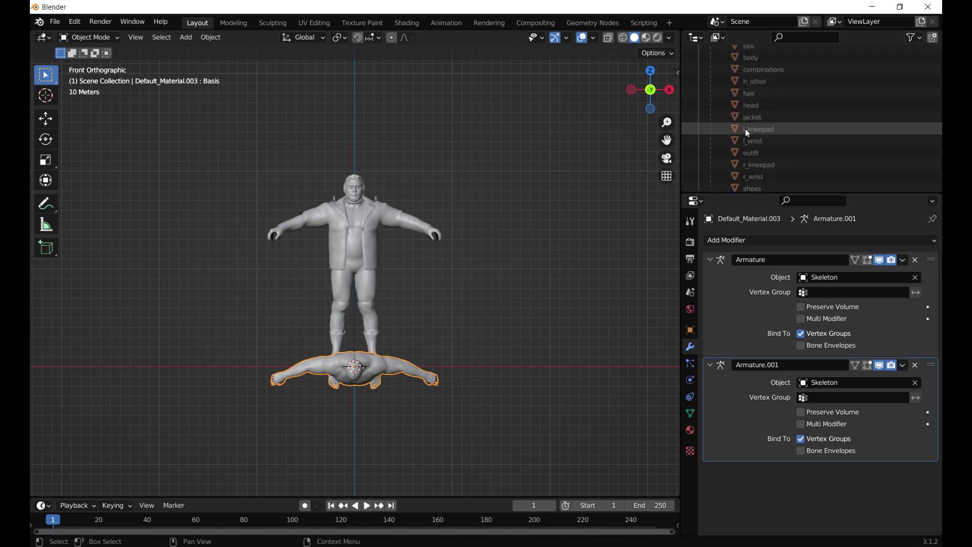
pyautogui.scroll(4, 746, 120)
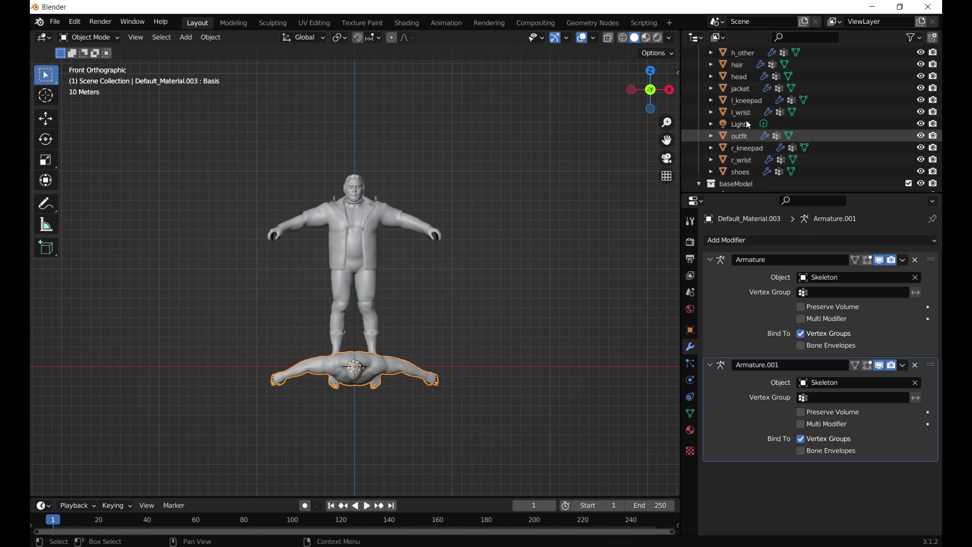
pyautogui.scroll(2, 746, 120)
pyautogui.scroll(-6, 752, 90)
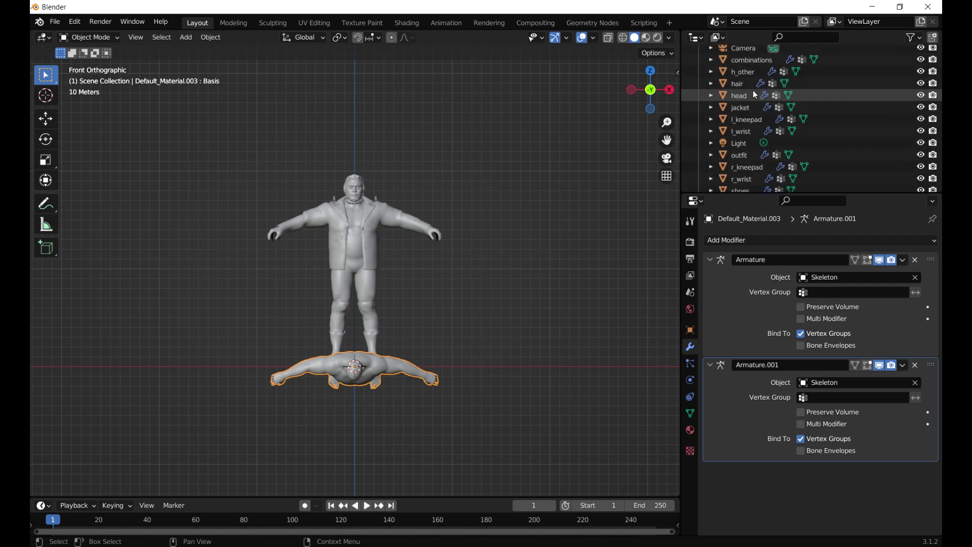
pyautogui.scroll(-2, 755, 94)
pyautogui.click(776, 108)
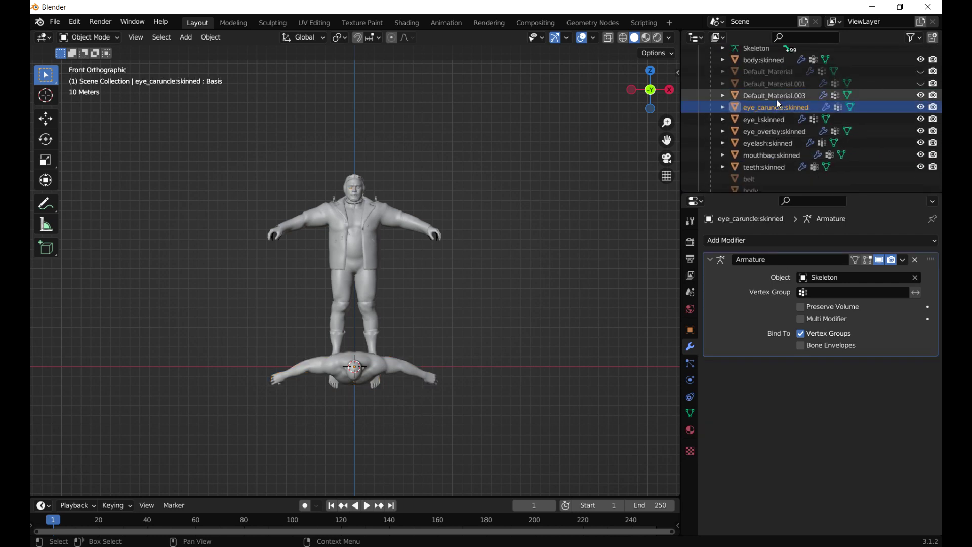
pyautogui.click(777, 98)
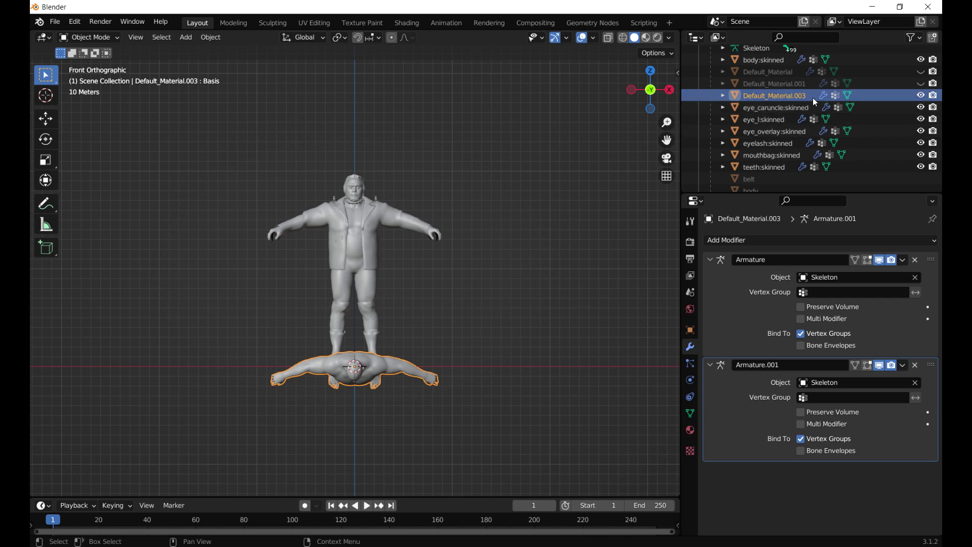
pyautogui.press('Delete')
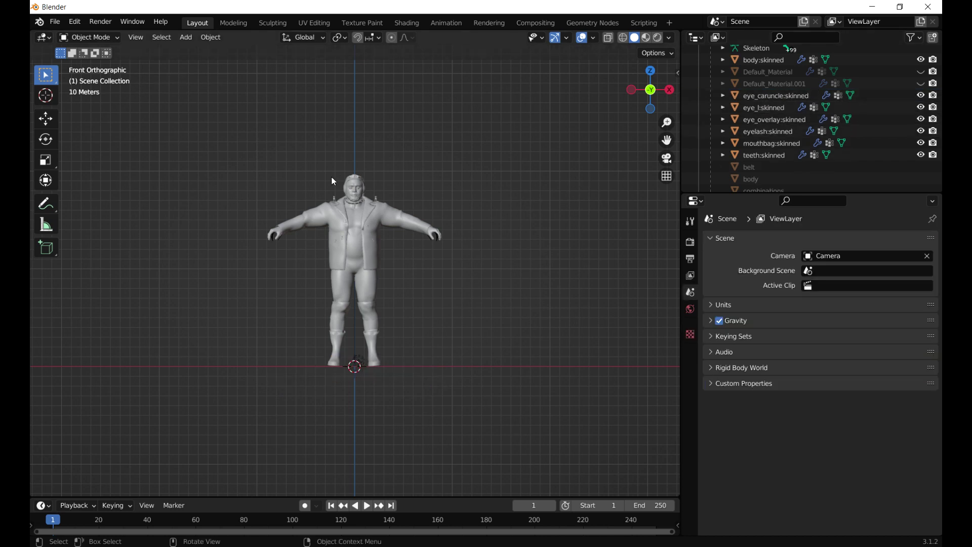
pyautogui.scroll(3, 322, 152)
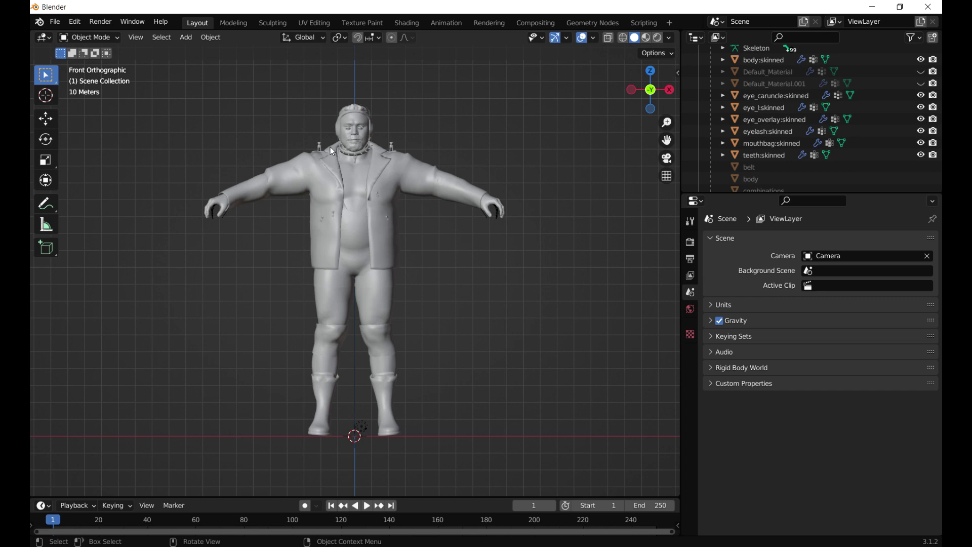
# Put the Skeleton in Pose Mode, rotate J_Shoulder_L to test the deformation, then undo it
pyautogui.scroll(3, 839, 85)
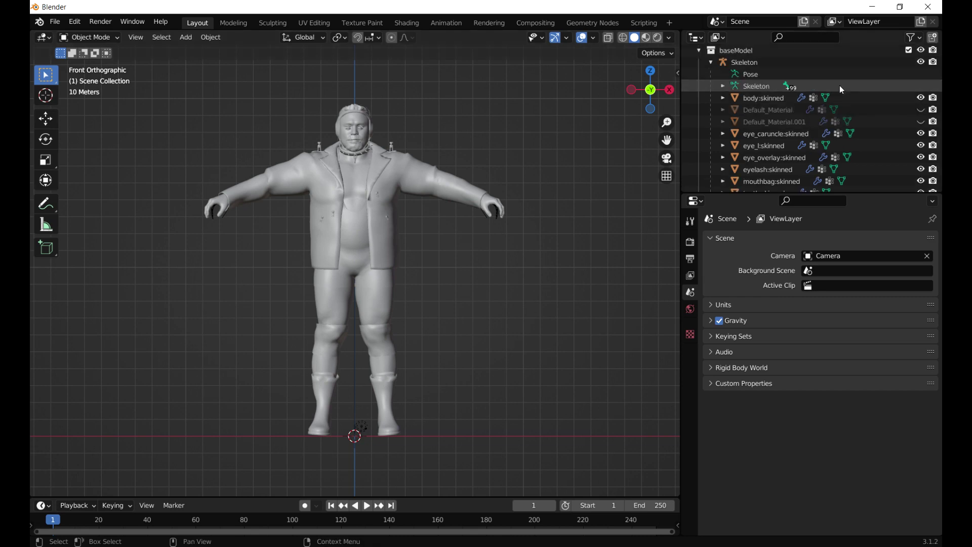
pyautogui.click(723, 105)
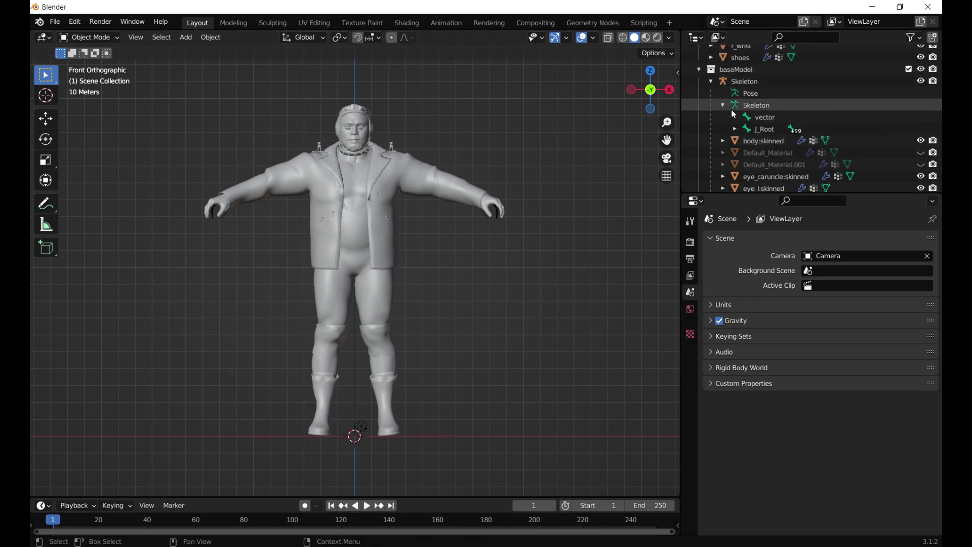
pyautogui.click(754, 106)
pyautogui.click(101, 37)
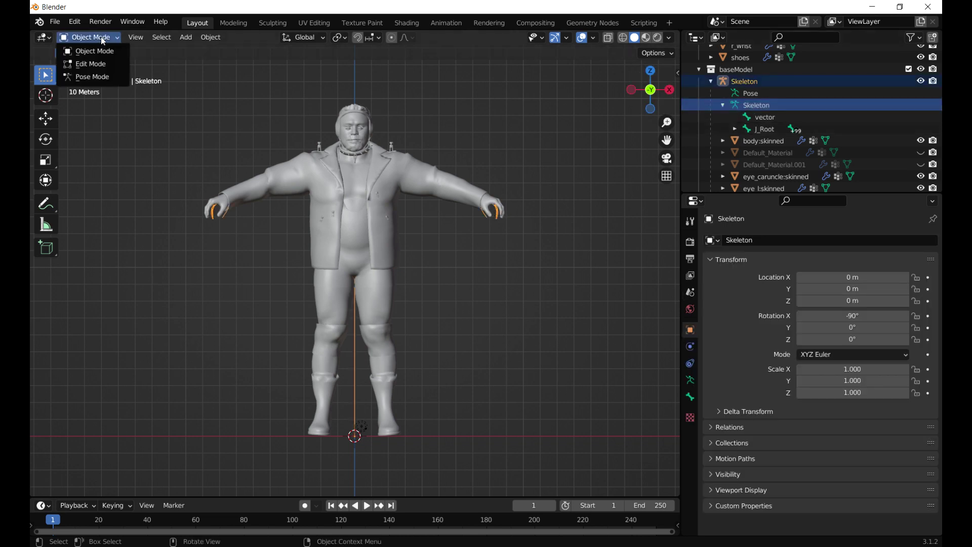
pyautogui.click(81, 73)
pyautogui.moveTo(441, 168); pyautogui.dragTo(447, 135)
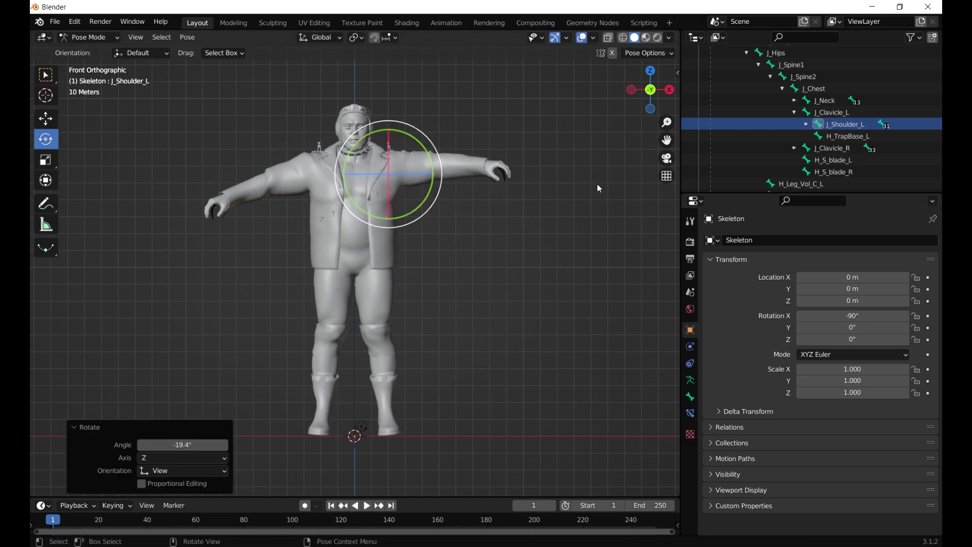
pyautogui.hotkey('ctrl', 'z')
# Return to Object Mode and select the hair mesh in the Outliner
pyautogui.scroll(6, 830, 122)
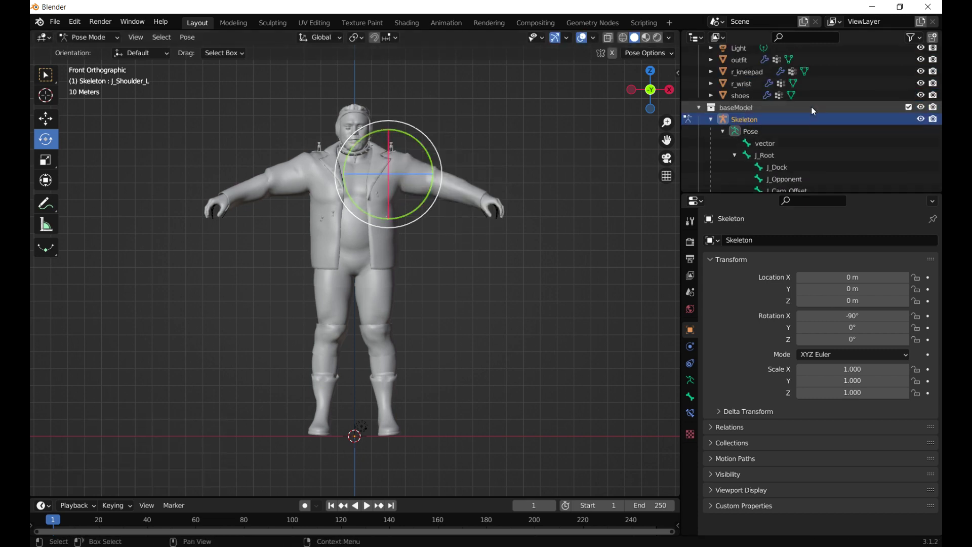
pyautogui.scroll(6, 811, 106)
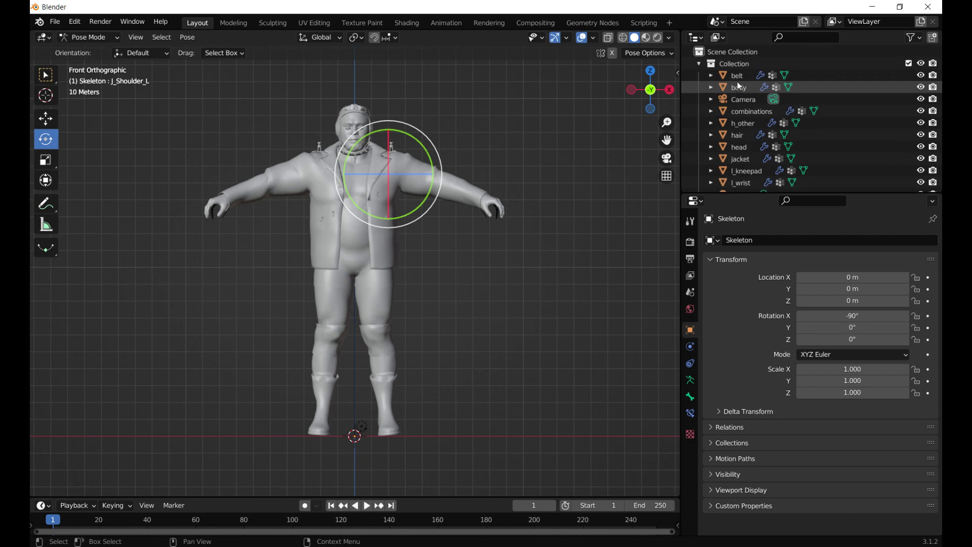
pyautogui.click(737, 76)
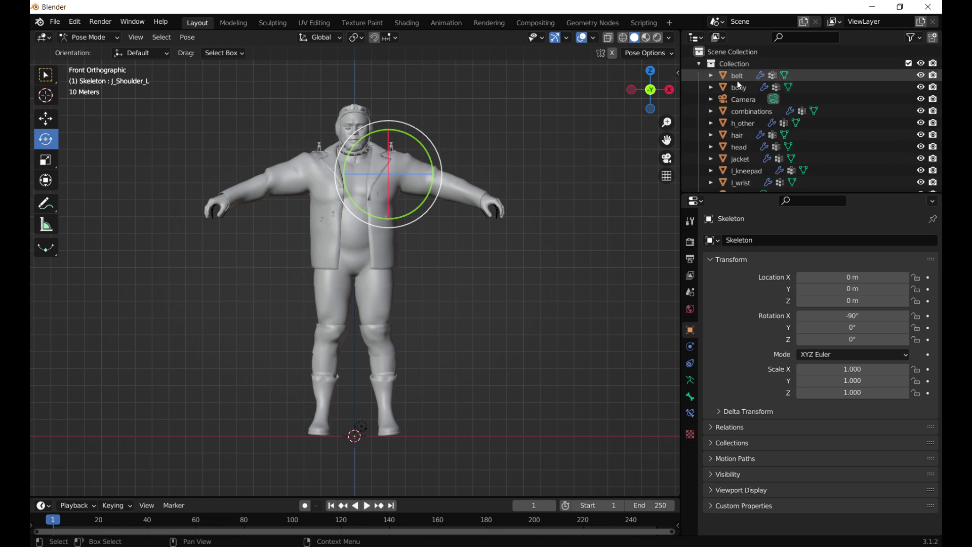
pyautogui.click(745, 132)
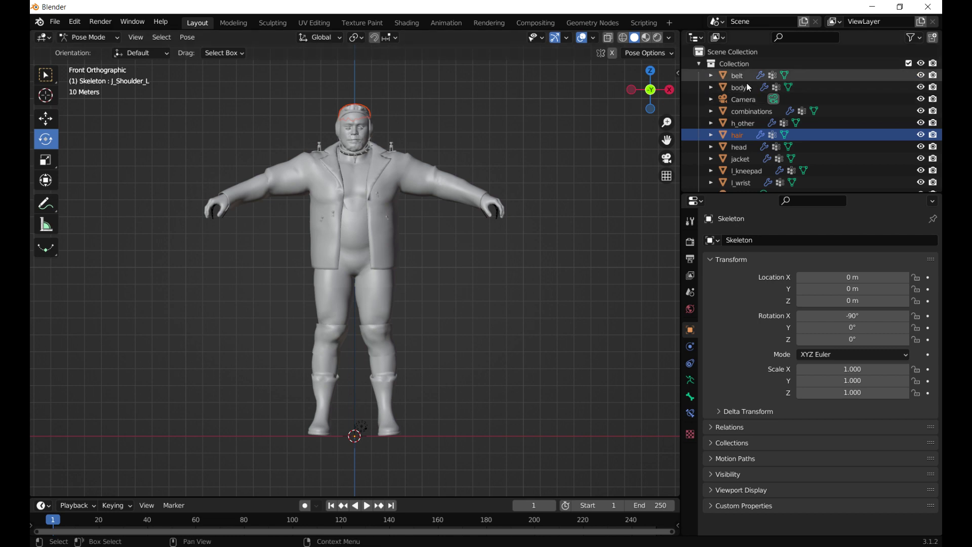
pyautogui.click(91, 37)
pyautogui.click(93, 48)
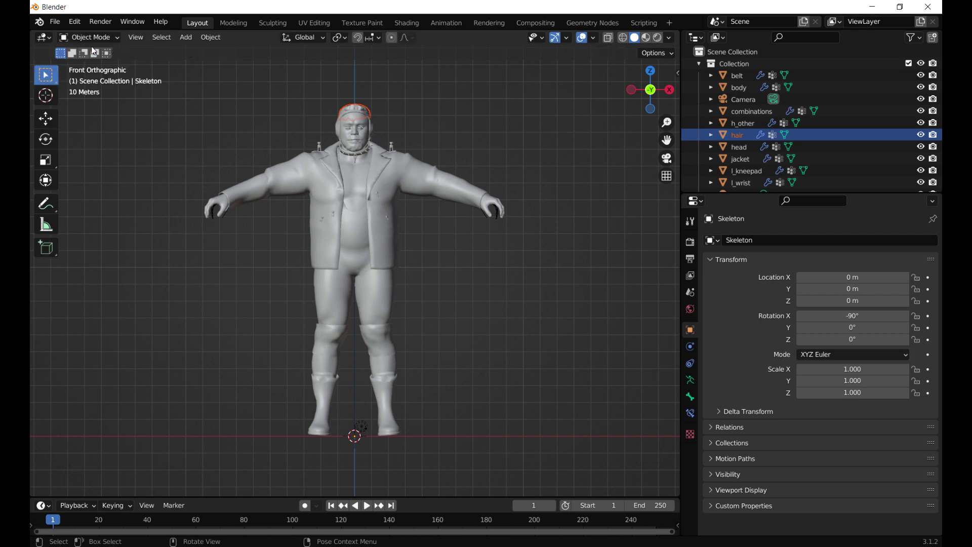
pyautogui.click(724, 126)
pyautogui.click(729, 134)
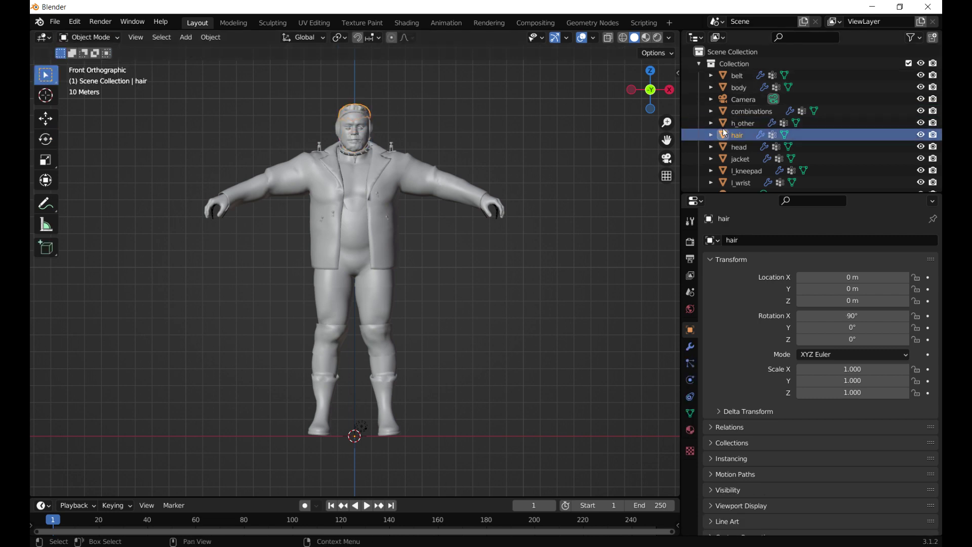
# Paint the hair mesh black in Vertex Paint mode, then go back to Object Mode
pyautogui.click(80, 36)
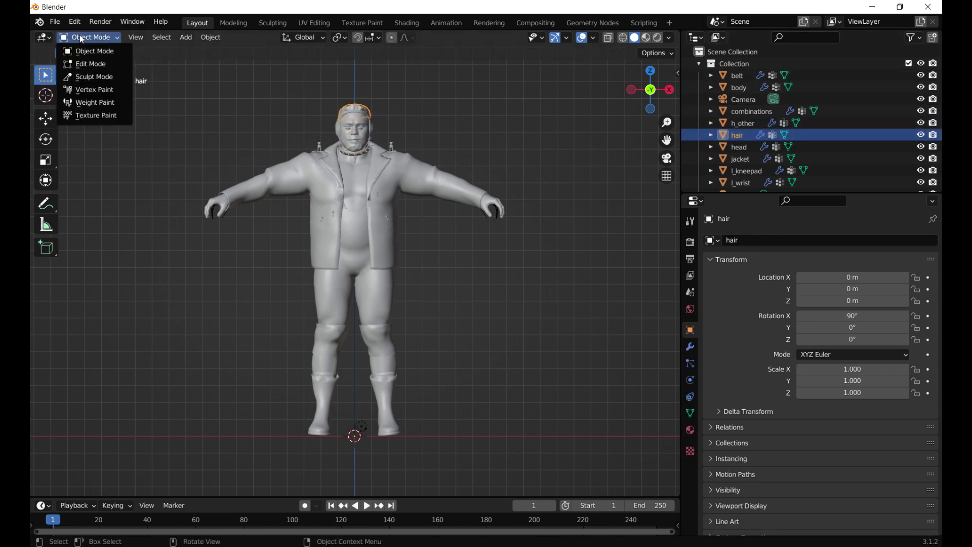
pyautogui.click(95, 90)
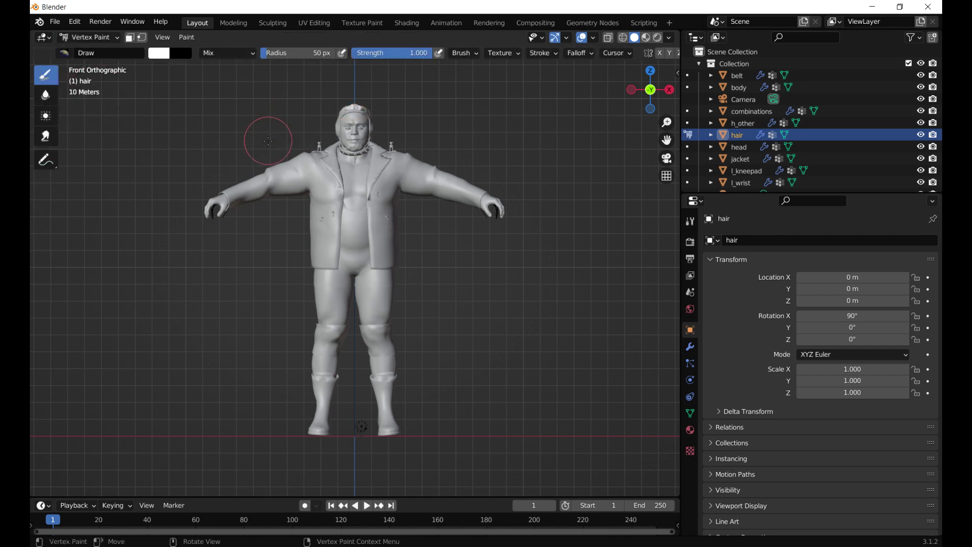
pyautogui.click(152, 54)
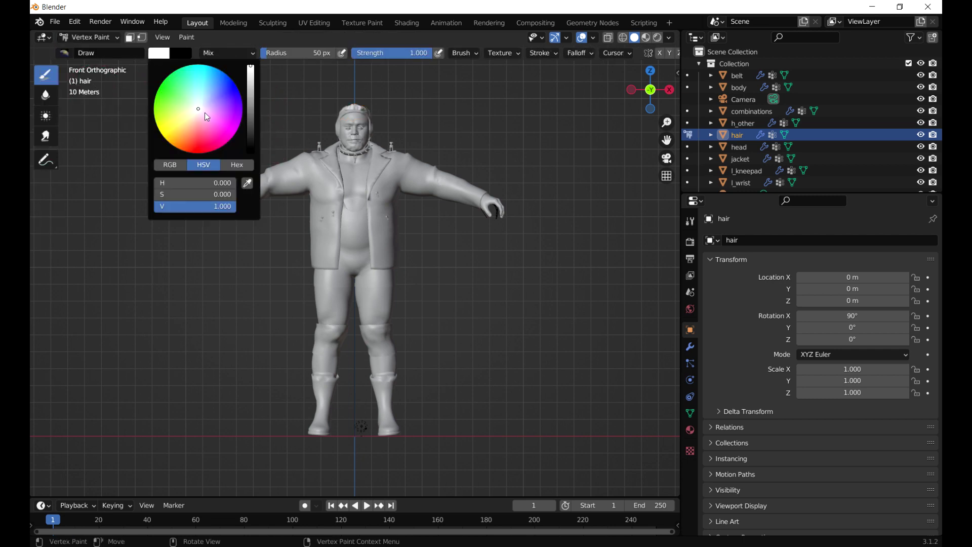
pyautogui.click(95, 38)
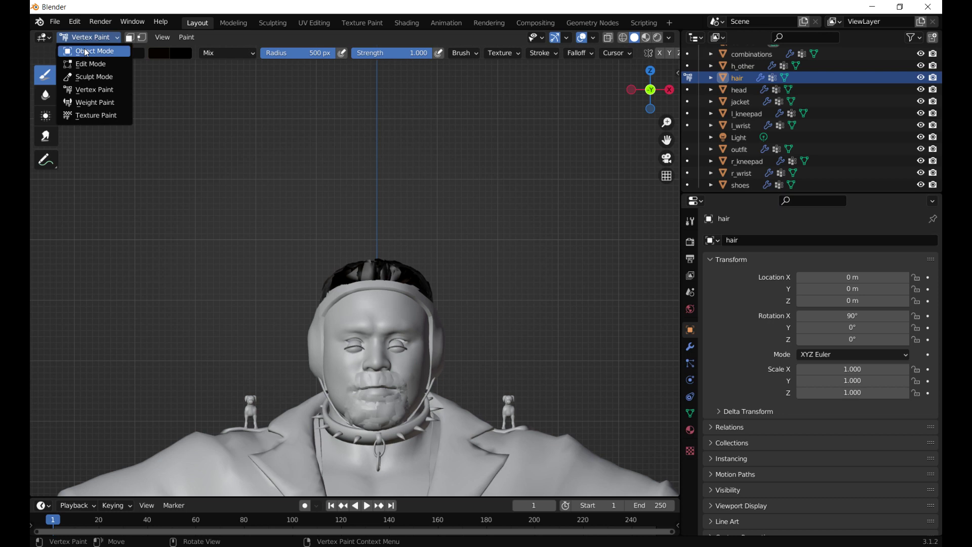
pyautogui.click(84, 48)
# Paint the combinations beard mesh black in Vertex Paint mode
pyautogui.scroll(-5, 758, 115)
pyautogui.scroll(4, 752, 121)
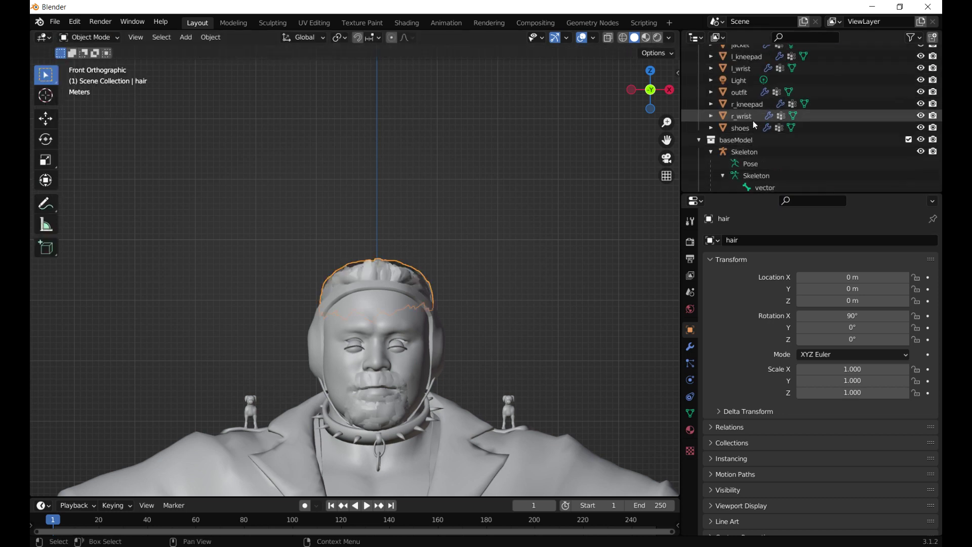
pyautogui.scroll(3, 752, 121)
pyautogui.click(744, 72)
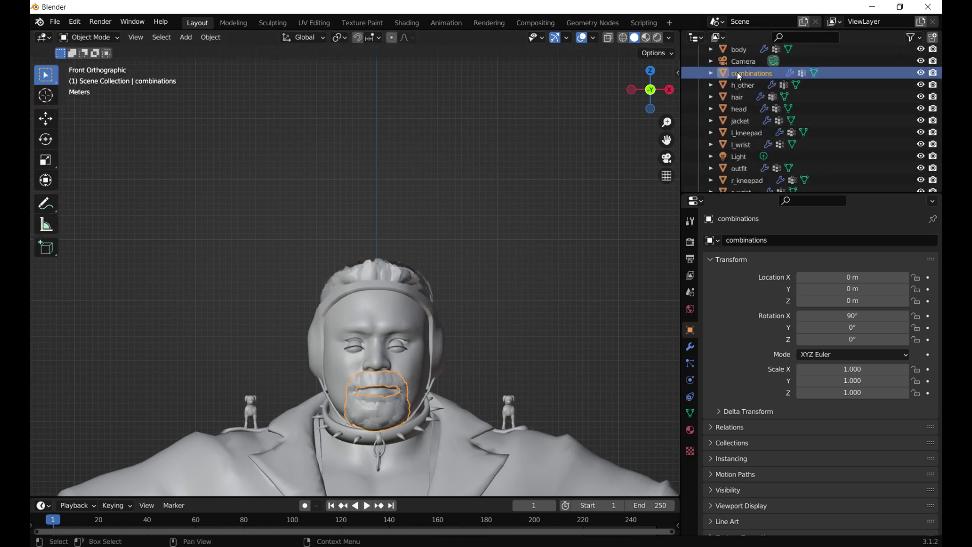
pyautogui.click(89, 37)
pyautogui.click(94, 89)
pyautogui.click(406, 375)
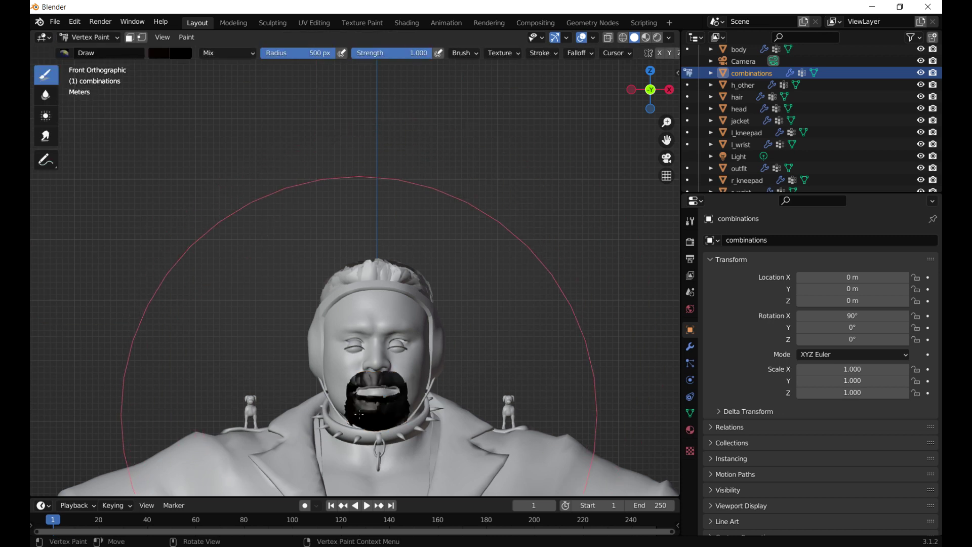
pyautogui.moveTo(650, 90); pyautogui.dragTo(660, 98)
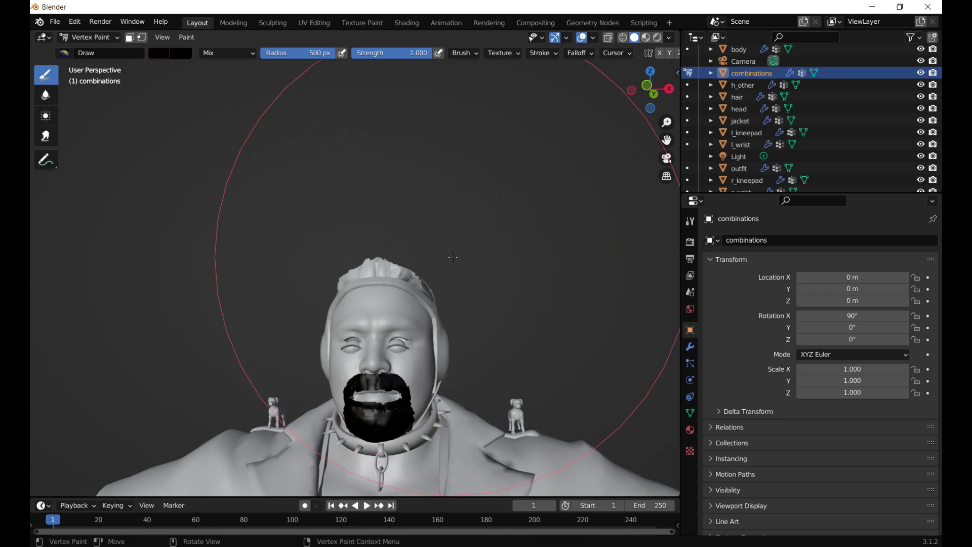
pyautogui.scroll(-3, 455, 256)
pyautogui.scroll(2, 352, 316)
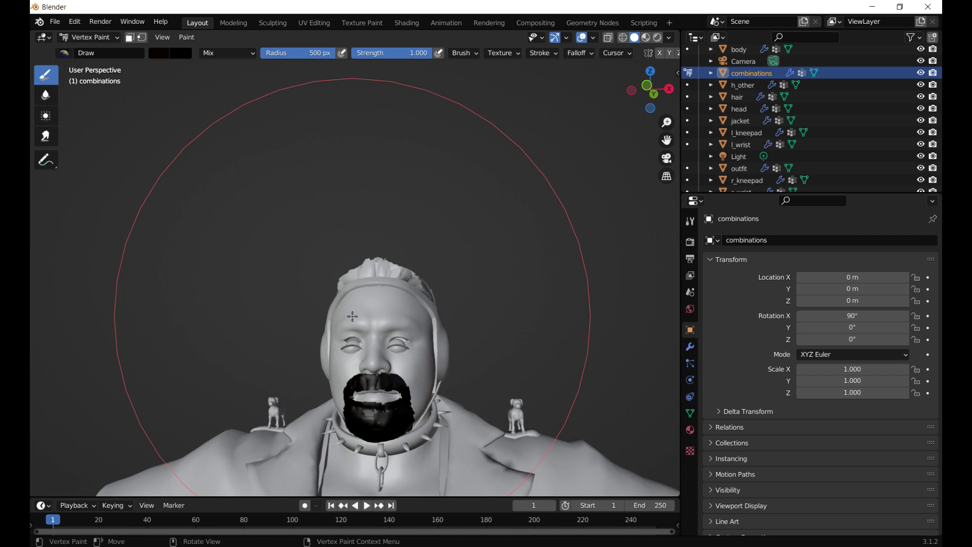
pyautogui.scroll(-5, 352, 316)
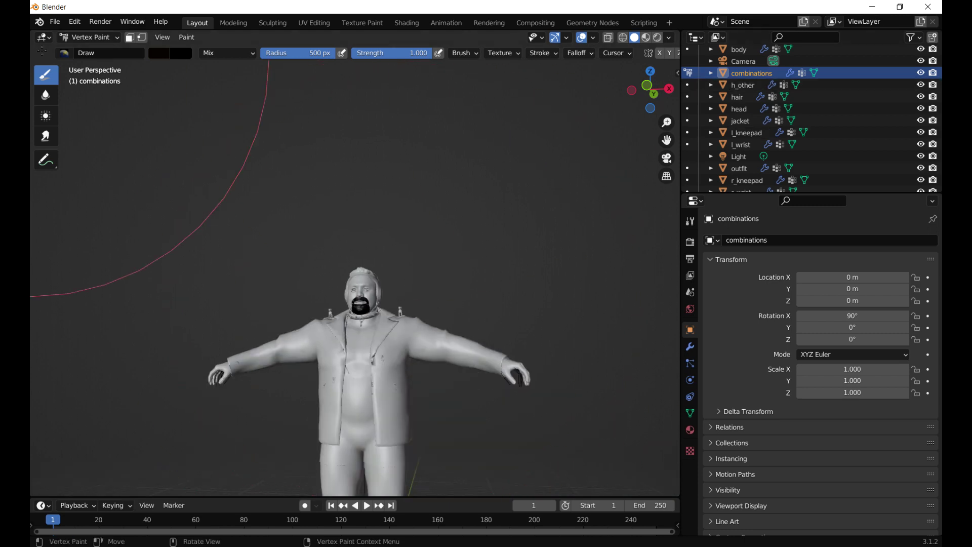
# Return to Object Mode and browse the Outliner, selecting the body and head objects
pyautogui.click(87, 37)
pyautogui.click(81, 50)
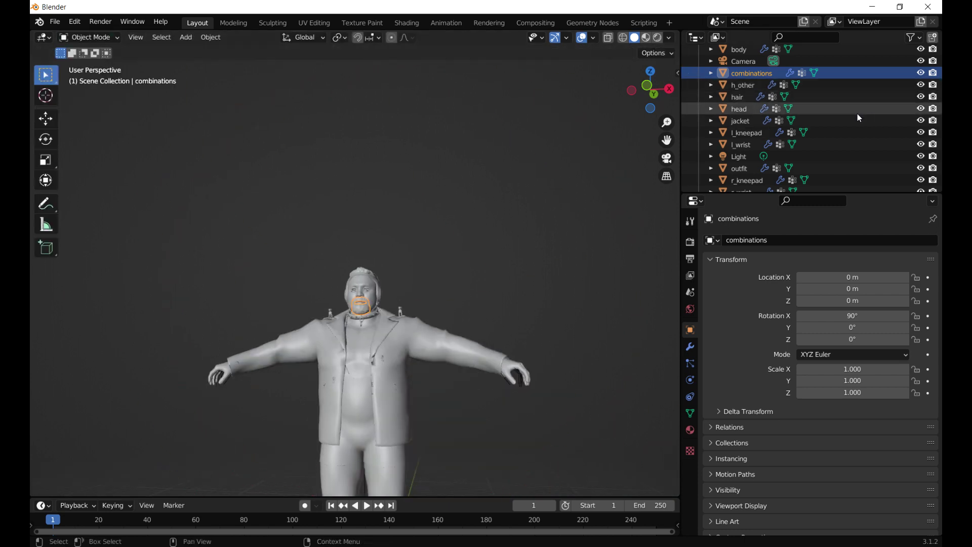
pyautogui.scroll(3, 748, 110)
pyautogui.click(742, 87)
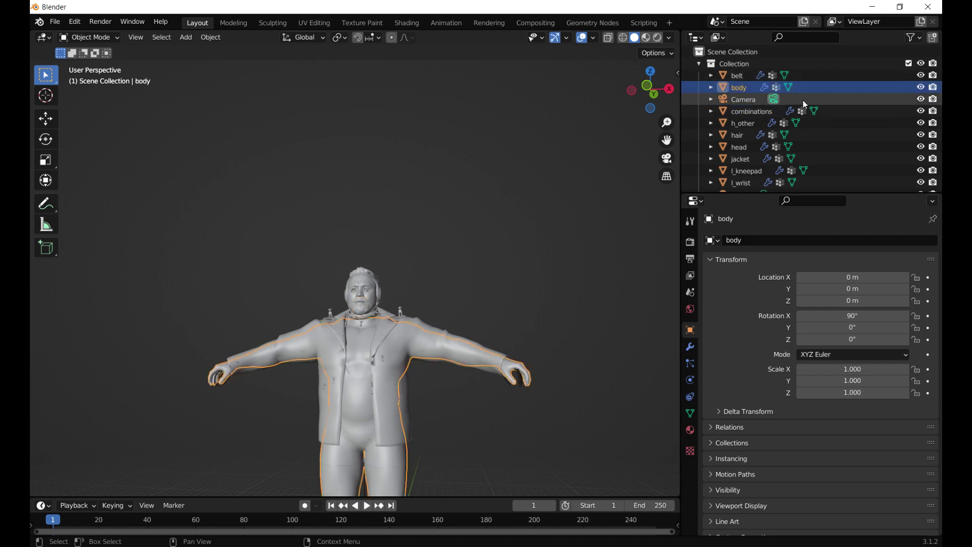
pyautogui.scroll(-5, 818, 104)
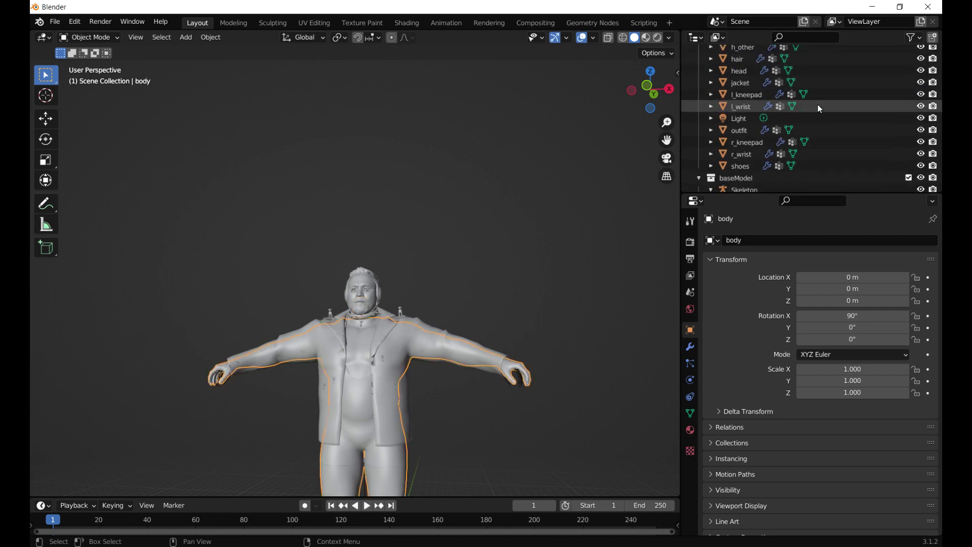
pyautogui.scroll(2, 818, 104)
pyautogui.click(836, 92)
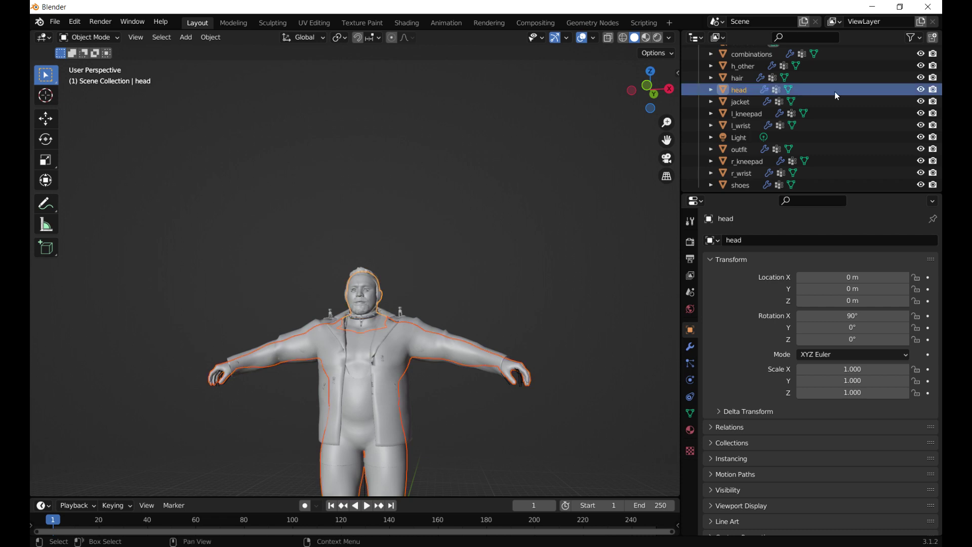
pyautogui.scroll(-5, 836, 91)
pyautogui.scroll(-6, 834, 92)
# Select body:skinned plus the eye, eyelash, mouthbag and teeth skinned meshes
pyautogui.click(754, 59)
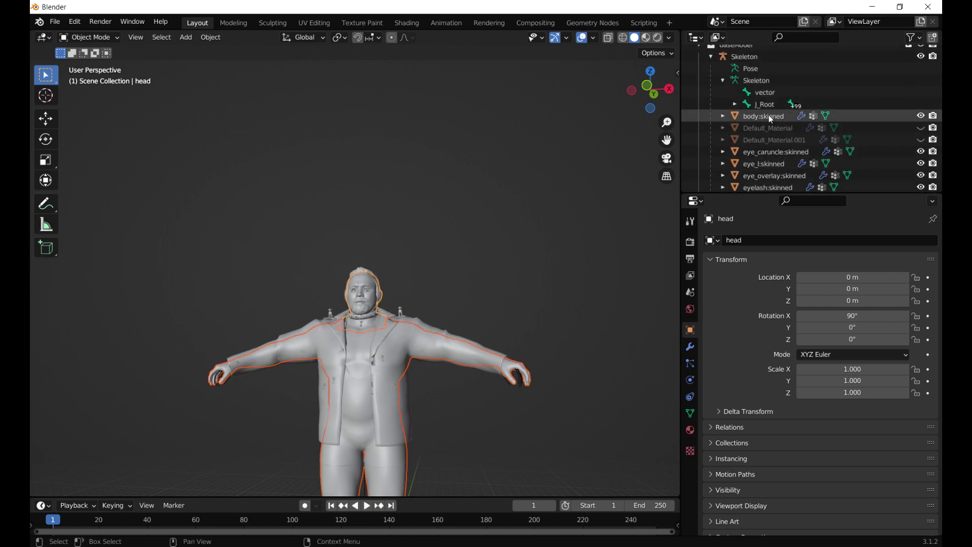
pyautogui.keyDown('shift'); pyautogui.click(768, 130); pyautogui.keyUp('shift')
pyautogui.keyDown('shift'); pyautogui.click(767, 142); pyautogui.keyUp('shift')
pyautogui.keyDown('shift'); pyautogui.click(760, 155); pyautogui.keyUp('shift')
pyautogui.scroll(-3, 769, 126)
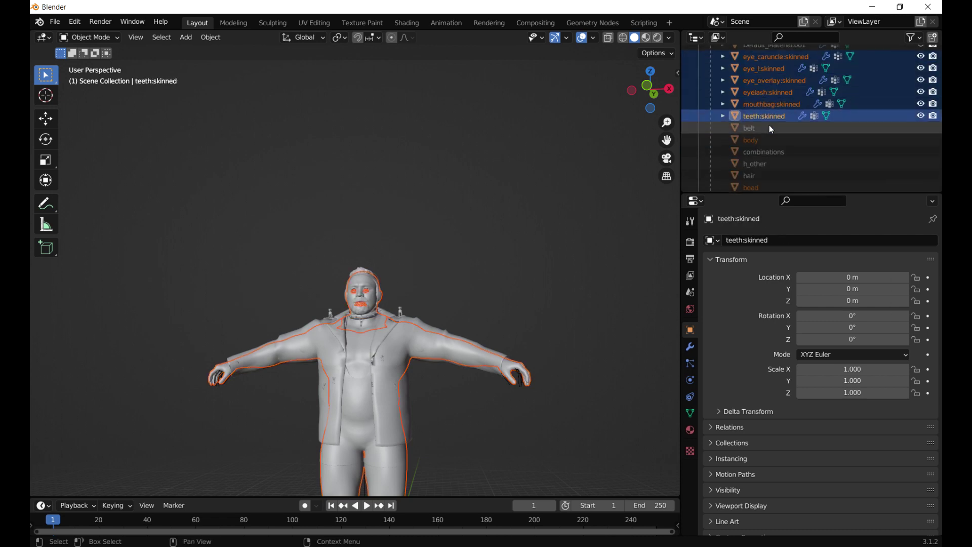
pyautogui.scroll(3, 769, 126)
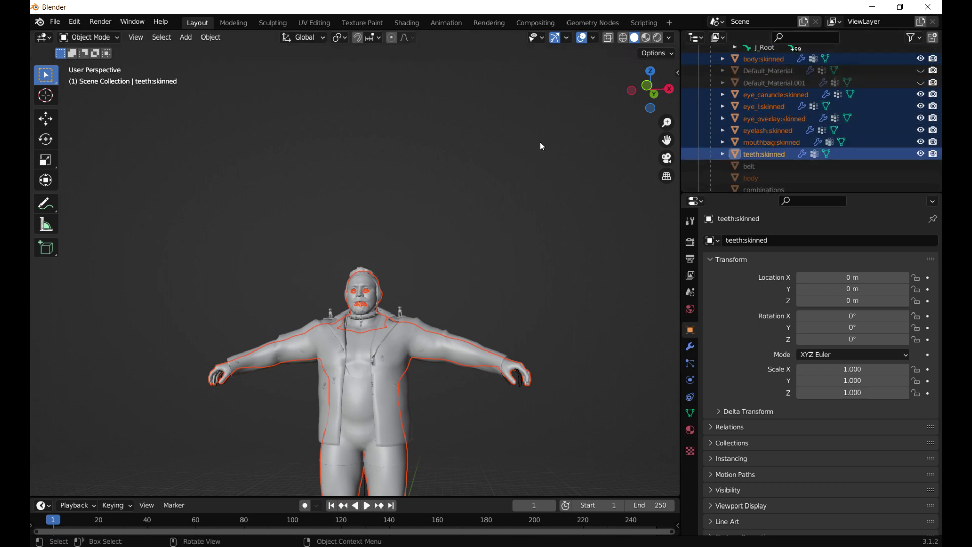
# Export the selection as WWE2K22 MDL, overwriting baseModel.mdl in the rick steiner folder
pyautogui.click(53, 28)
pyautogui.moveTo(108, 190)
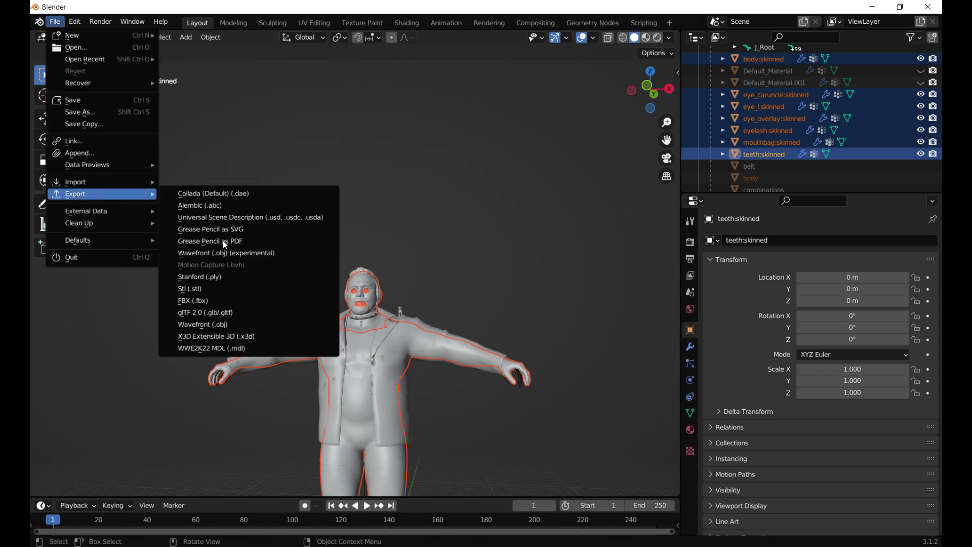
pyautogui.click(205, 348)
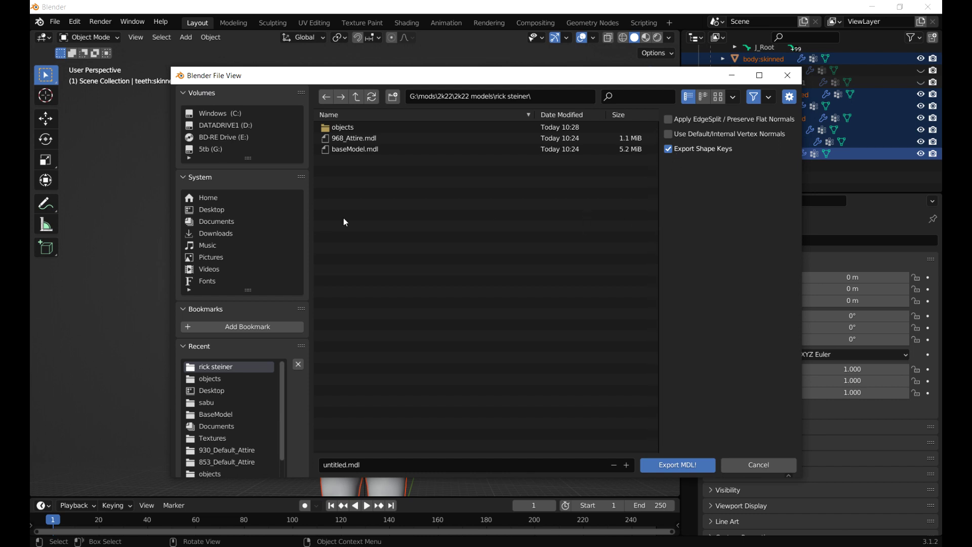
pyautogui.doubleClick(349, 149)
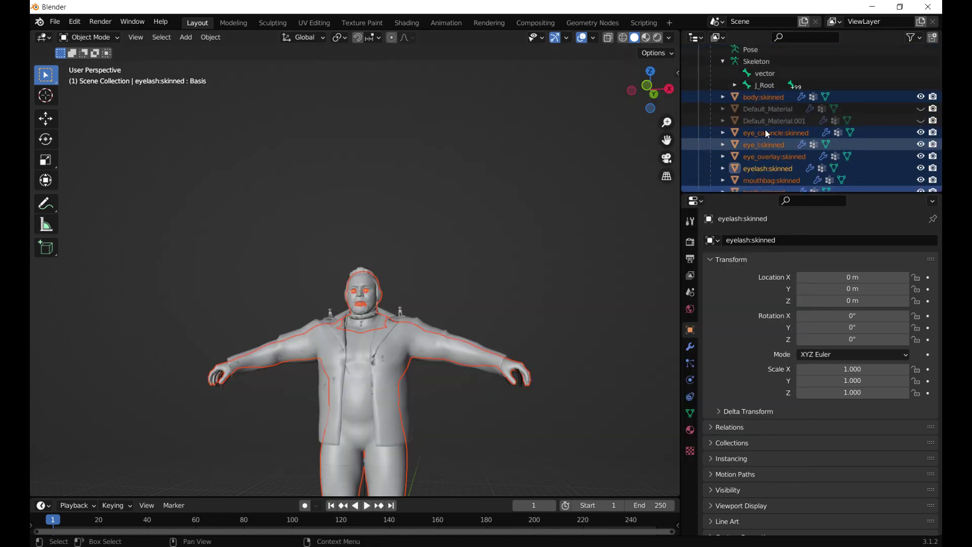
# Select belt and the attire meshes from combinations through shoes in the Outliner
pyautogui.scroll(5, 765, 131)
pyautogui.scroll(4, 767, 134)
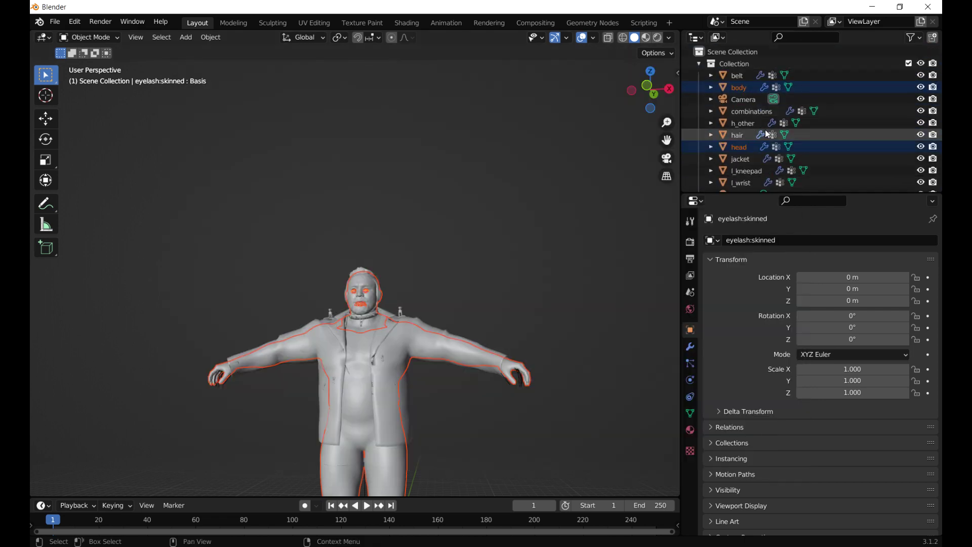
pyautogui.click(735, 79)
pyautogui.click(747, 111)
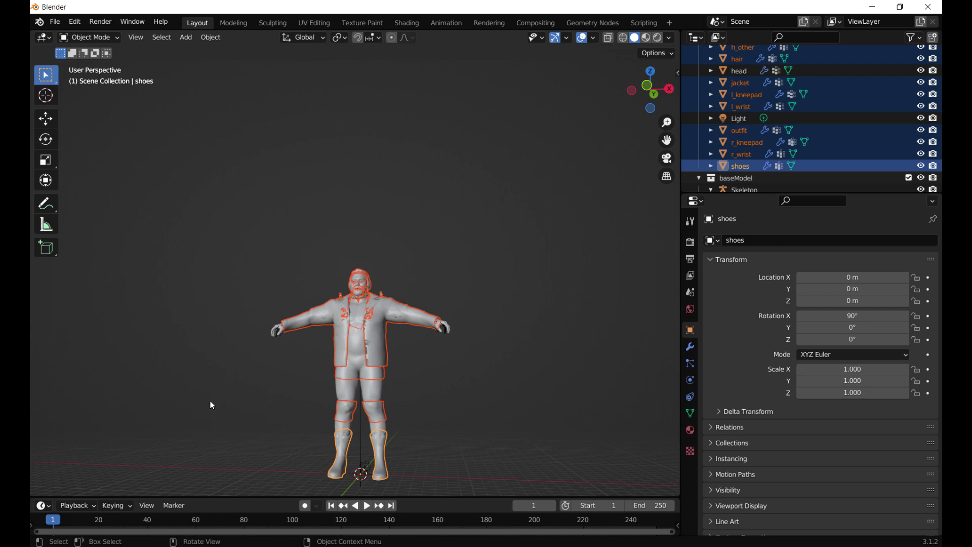
# Load the 11 materials from 968_Attire.mdl into the CakeTools MTLs Editor
pyautogui.moveTo(286, 546)
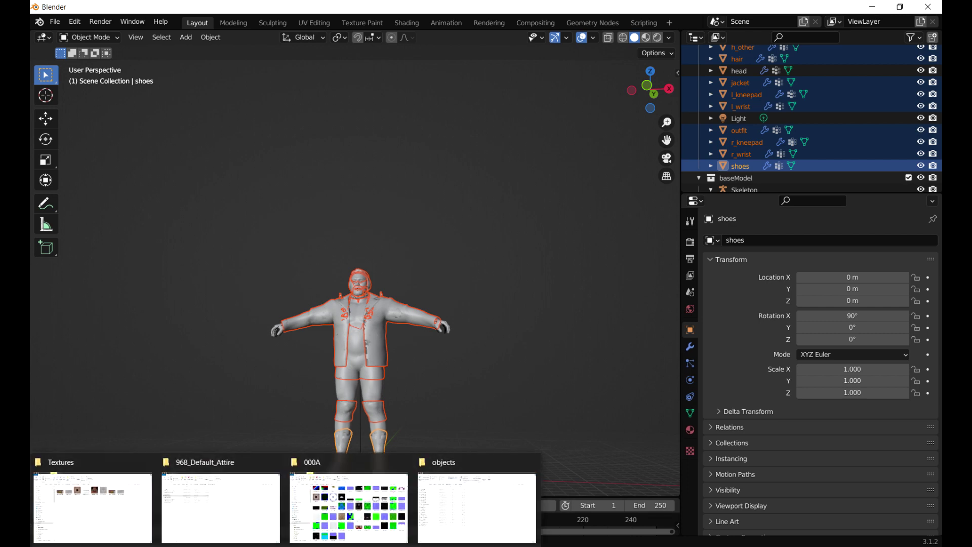
pyautogui.click(209, 521)
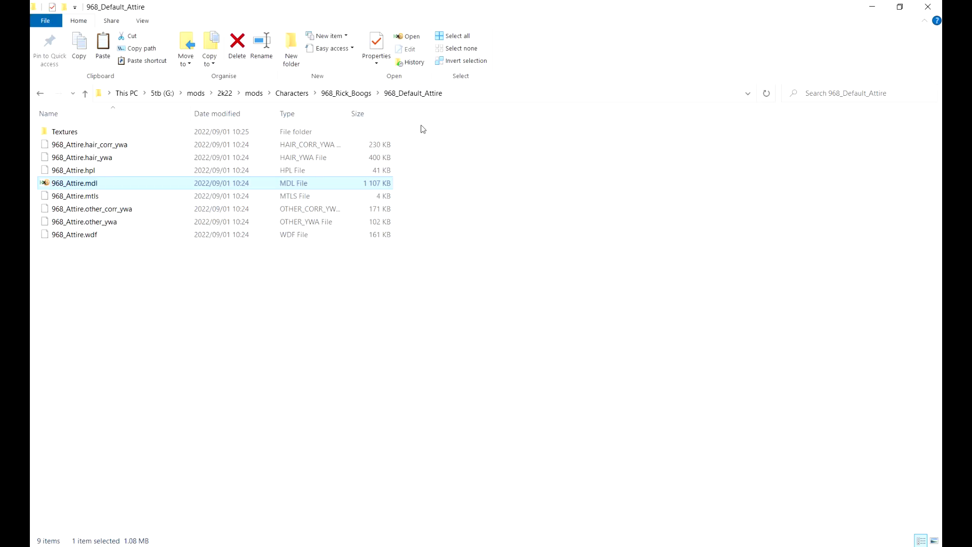
pyautogui.click(467, 92)
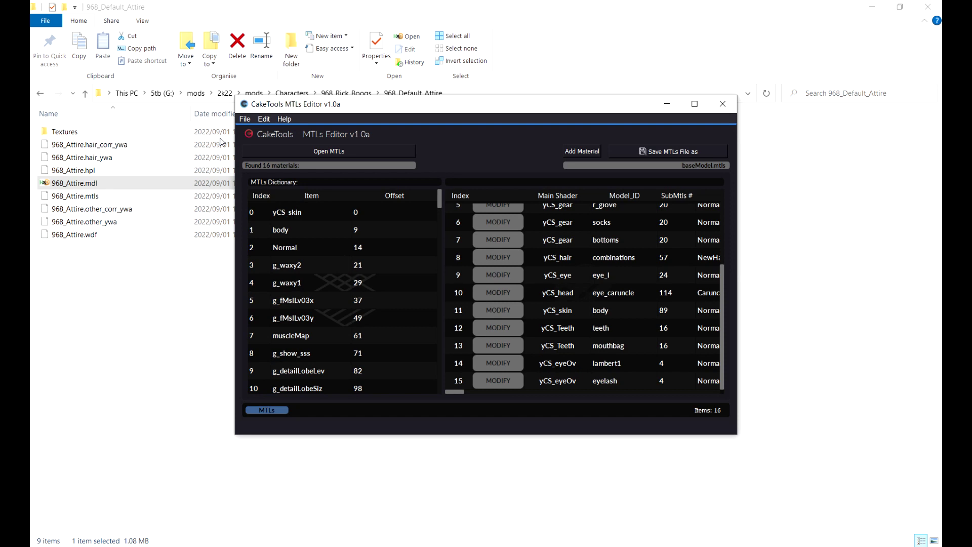
pyautogui.click(284, 151)
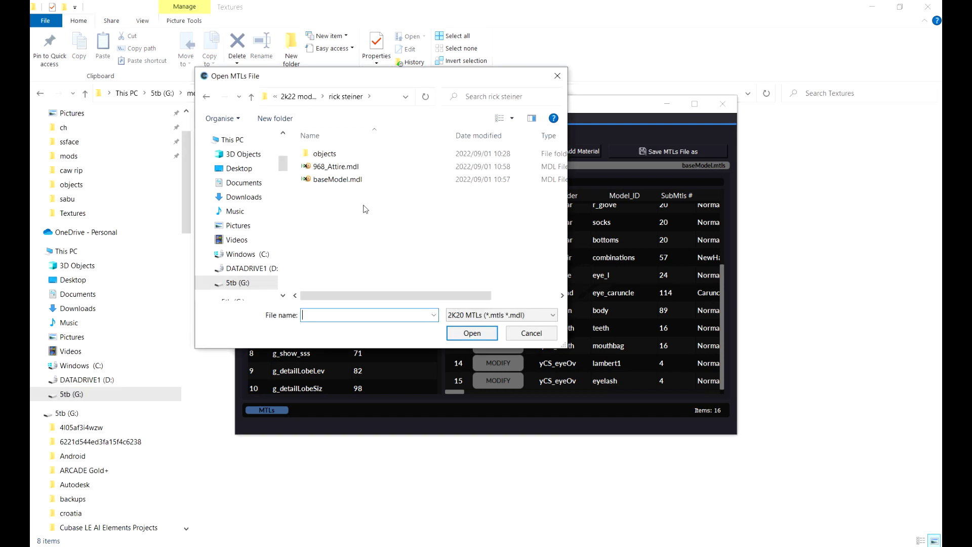
pyautogui.doubleClick(324, 167)
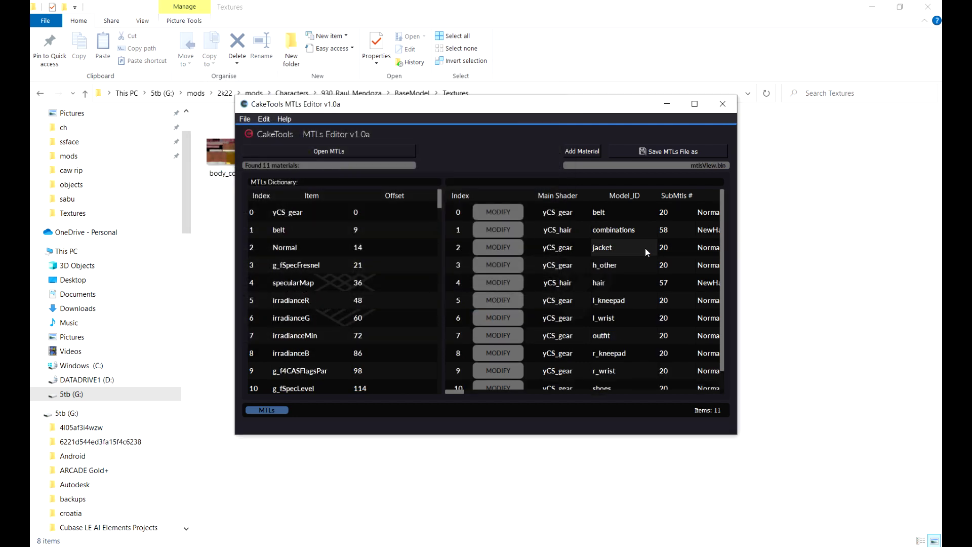
pyautogui.scroll(-1, 619, 238)
pyautogui.scroll(1, 618, 239)
# Give the combinations material the yCS_hair::NewHair_ColorChanging shader, then go back to the 968_Default_Attire folder
pyautogui.click(490, 231)
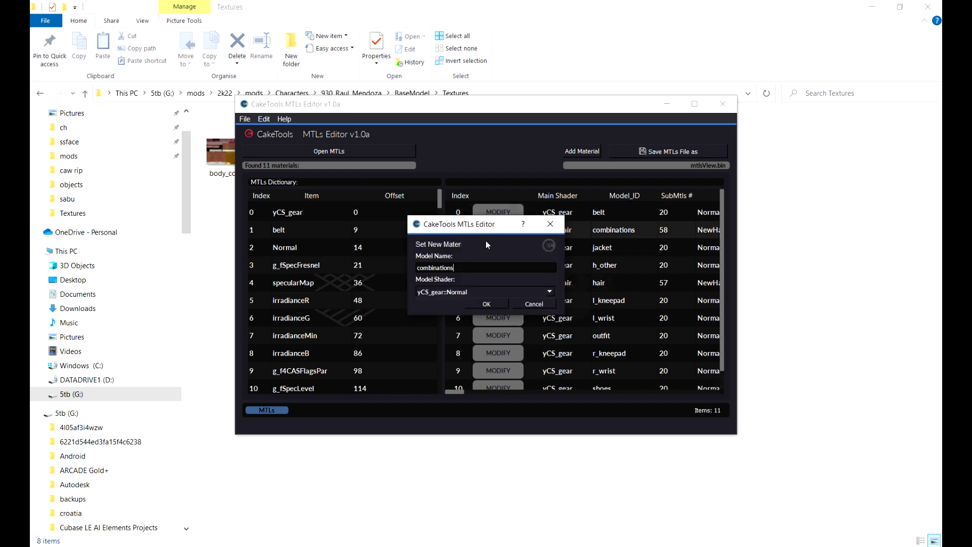
pyautogui.click(449, 293)
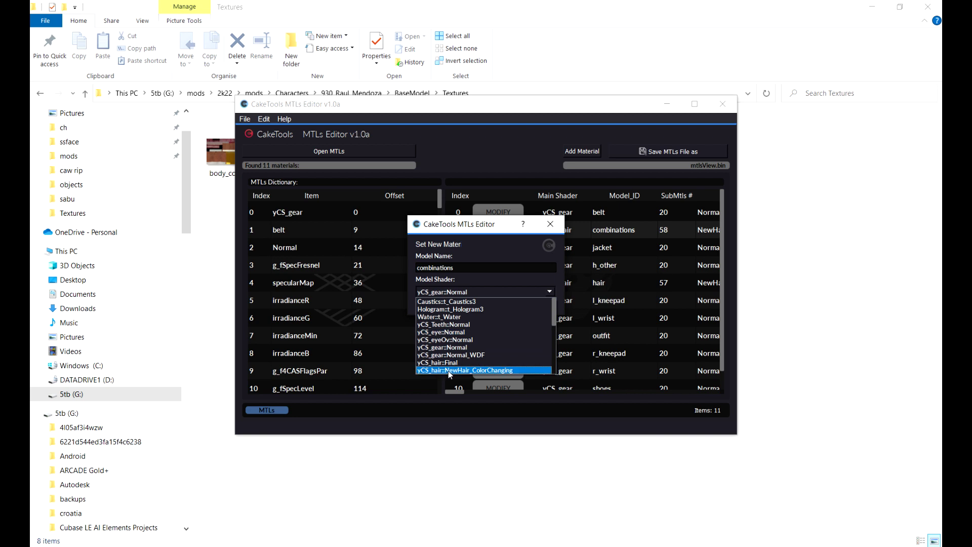
pyautogui.click(448, 370)
pyautogui.click(549, 245)
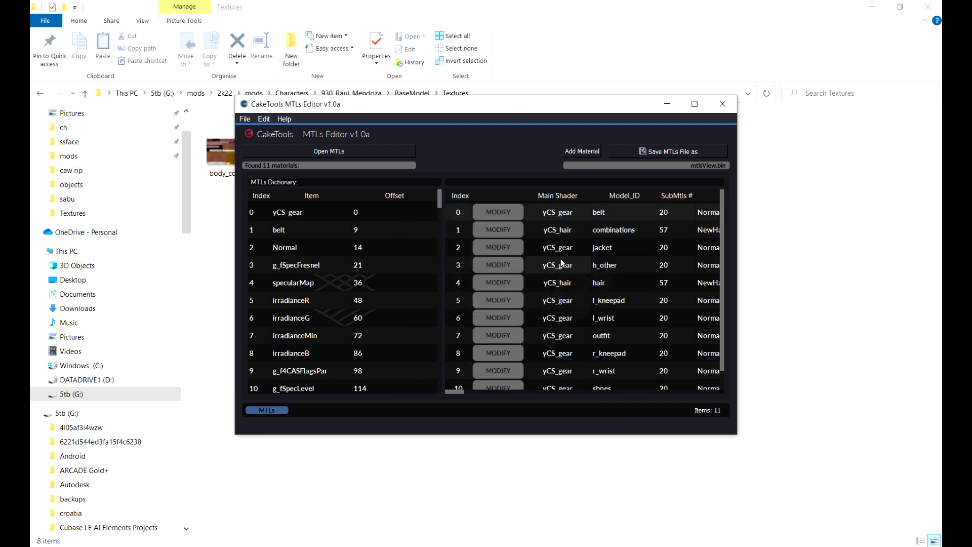
pyautogui.click(511, 285)
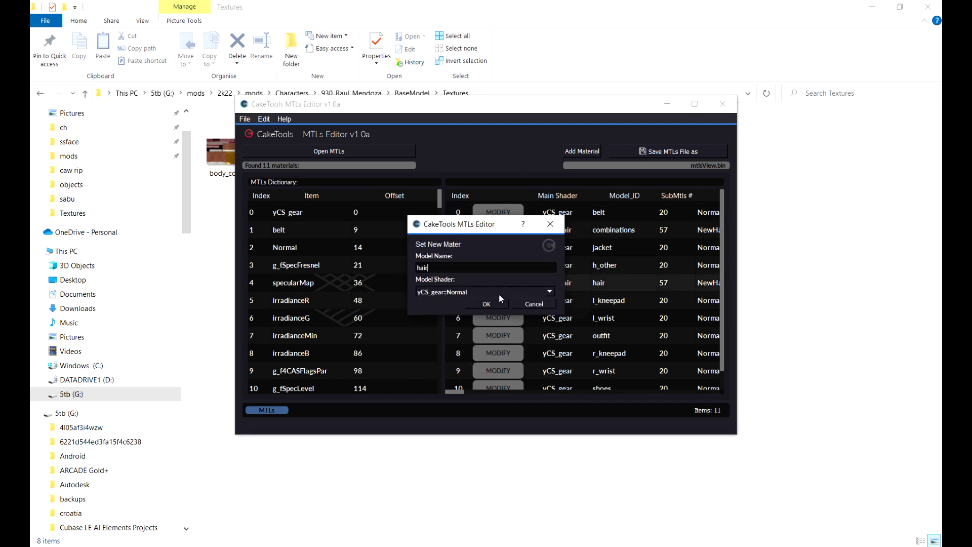
pyautogui.click(486, 304)
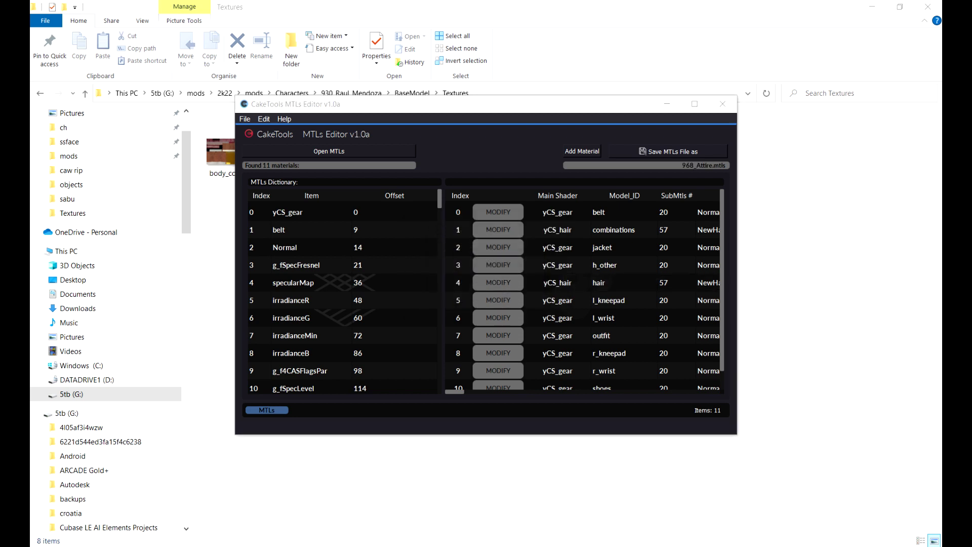
pyautogui.moveTo(163, 515)
pyautogui.click(191, 506)
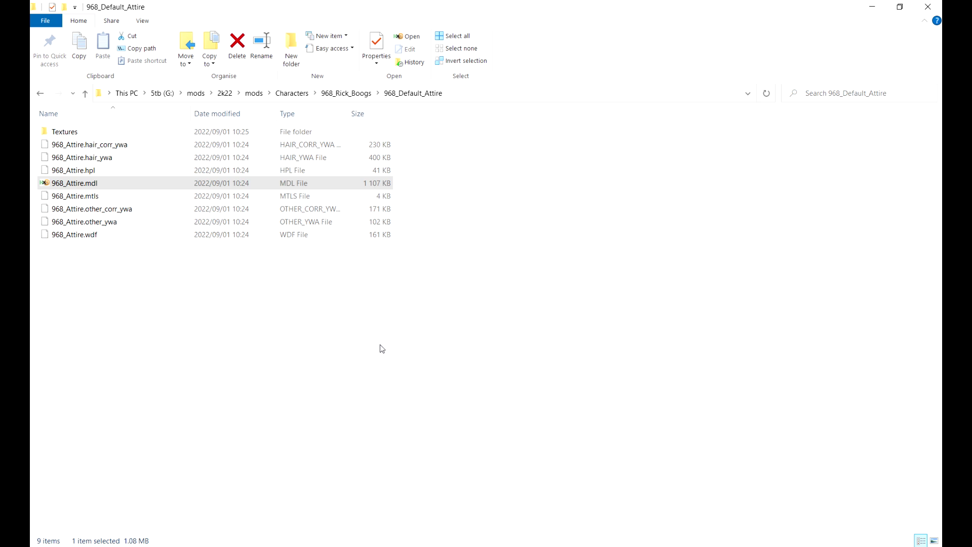
# Back in Blender, set the viewport to Front Orthographic and zoom in on the model
pyautogui.hotkey('alt', 'Tab')
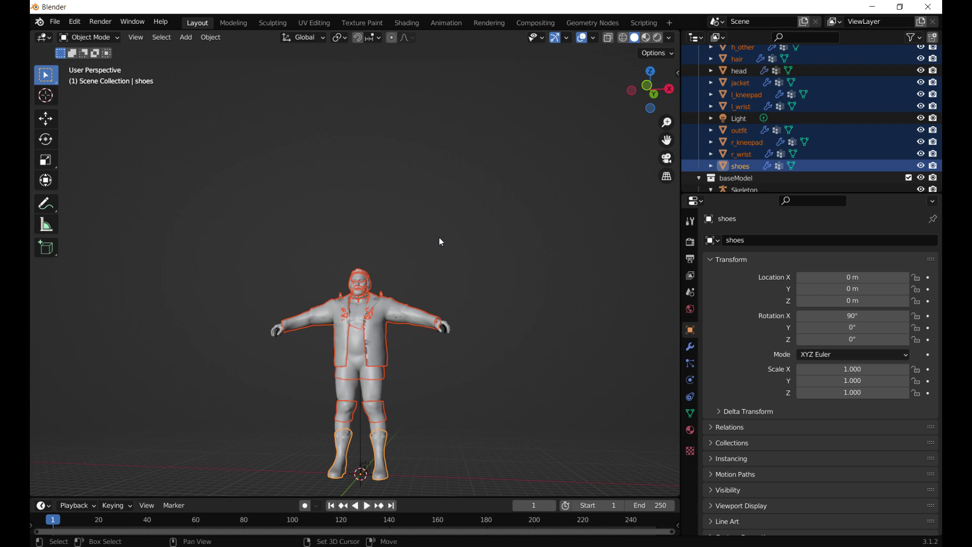
pyautogui.moveTo(439, 237); pyautogui.dragTo(486, 109, button='middle')
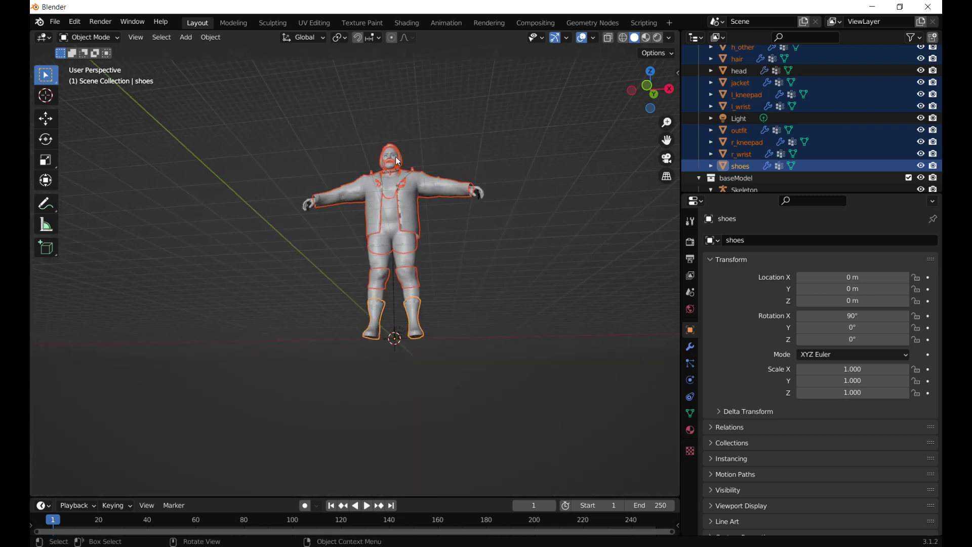
pyautogui.click(634, 92)
pyautogui.click(632, 90)
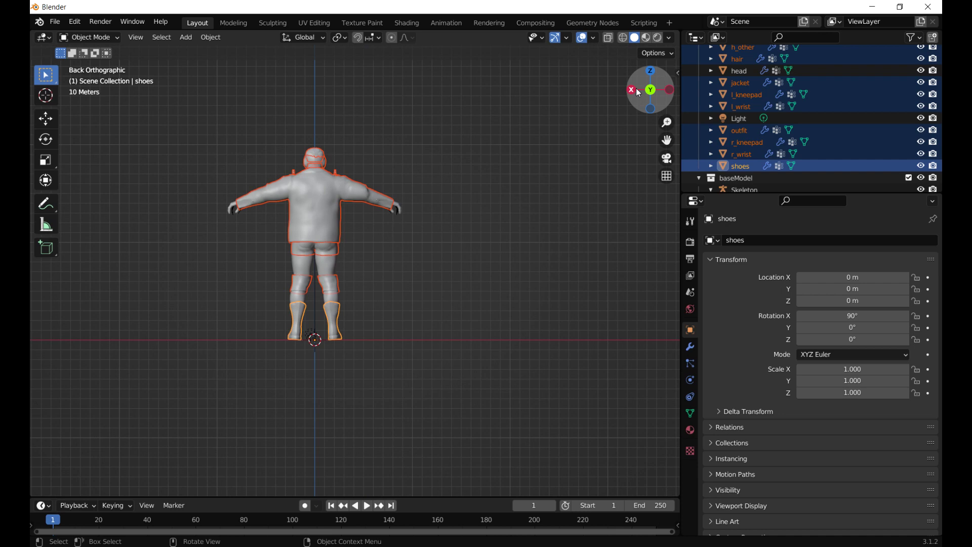
pyautogui.click(632, 90)
pyautogui.click(632, 90)
pyautogui.scroll(2, 316, 181)
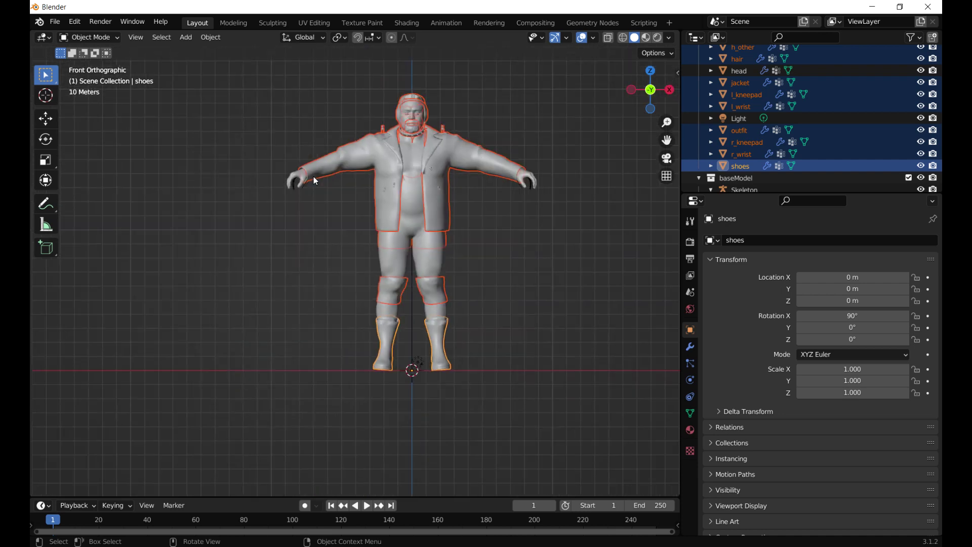